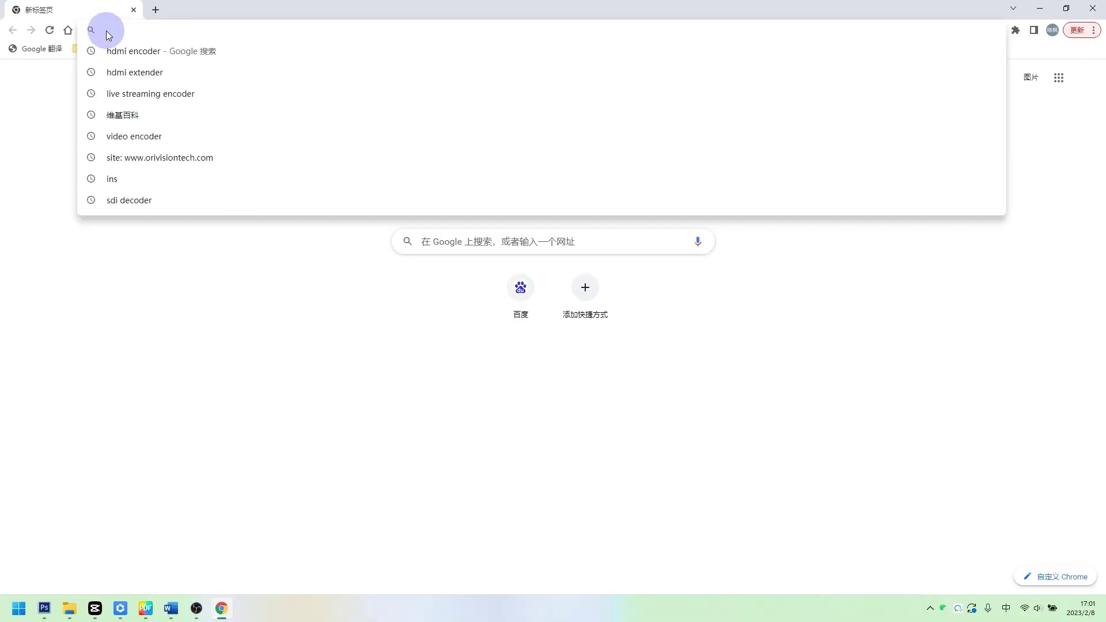
Sign in to the encoder at 192.168.10.38 with its username and password, then open OSD settings
{"action": "type", "text": "192.16"}
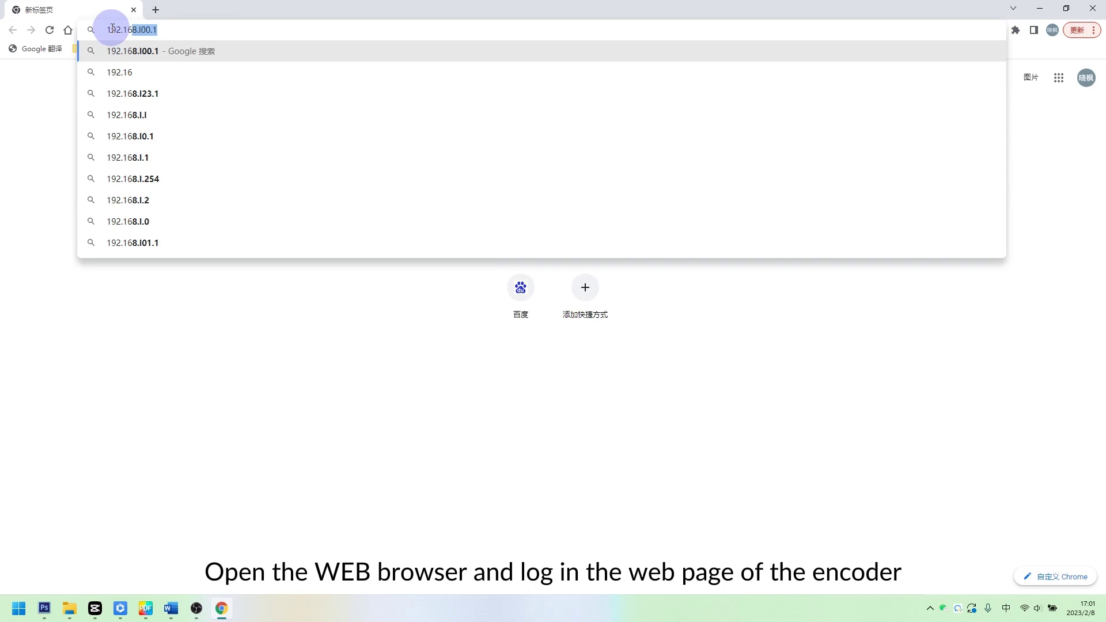
{"action": "type", "text": "8.10.38"}
{"action": "key", "text": "Return"}
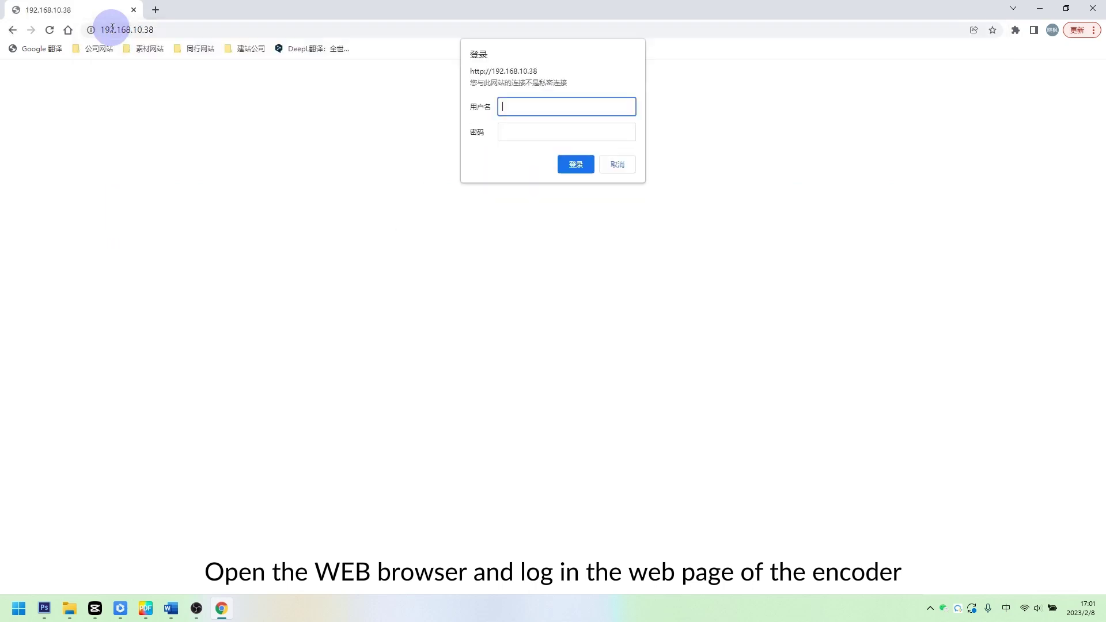
{"action": "type", "text": "admin"}
{"action": "key", "text": "Return"}
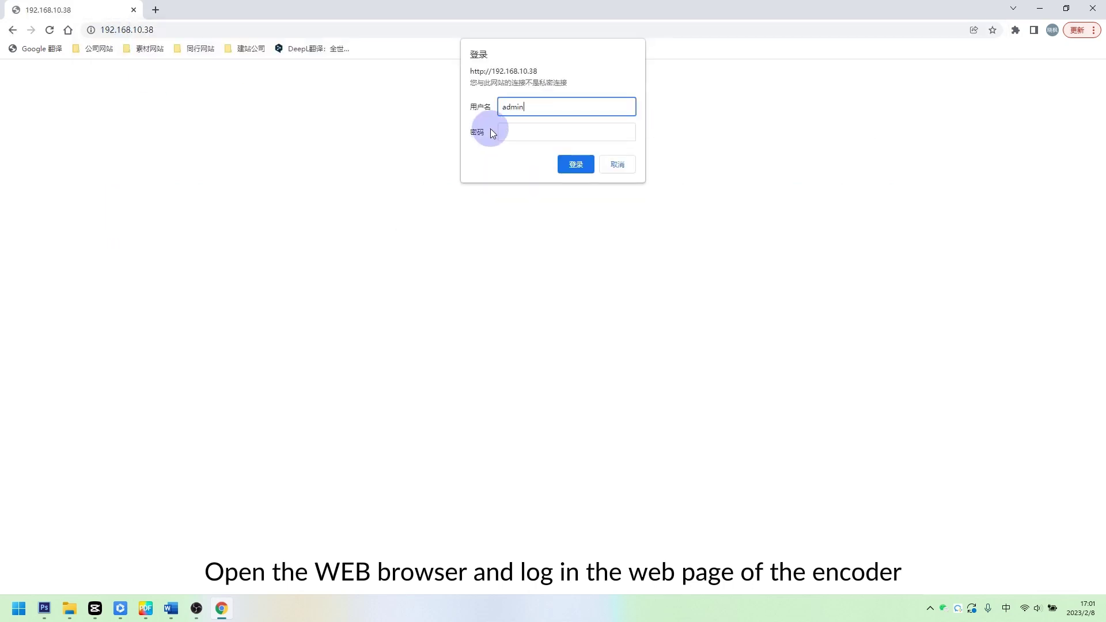
{"action": "left_click", "coordinate": [509, 133]}
{"action": "type", "text": "admin"}
{"action": "key", "text": "Return"}
{"action": "left_click", "coordinate": [570, 162]}
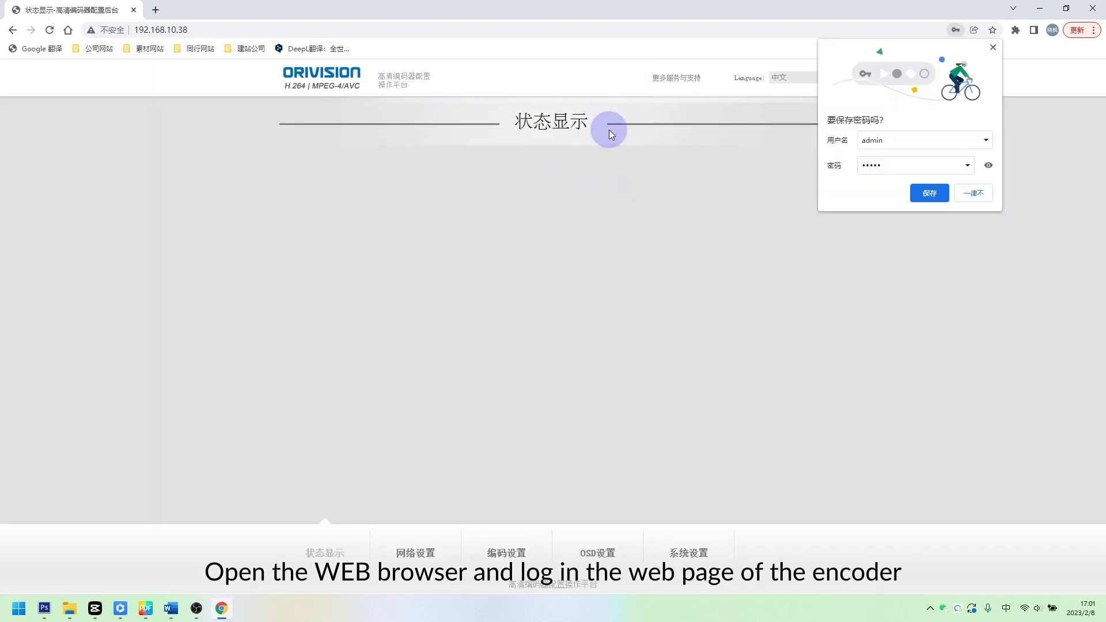
{"action": "left_click", "coordinate": [995, 49]}
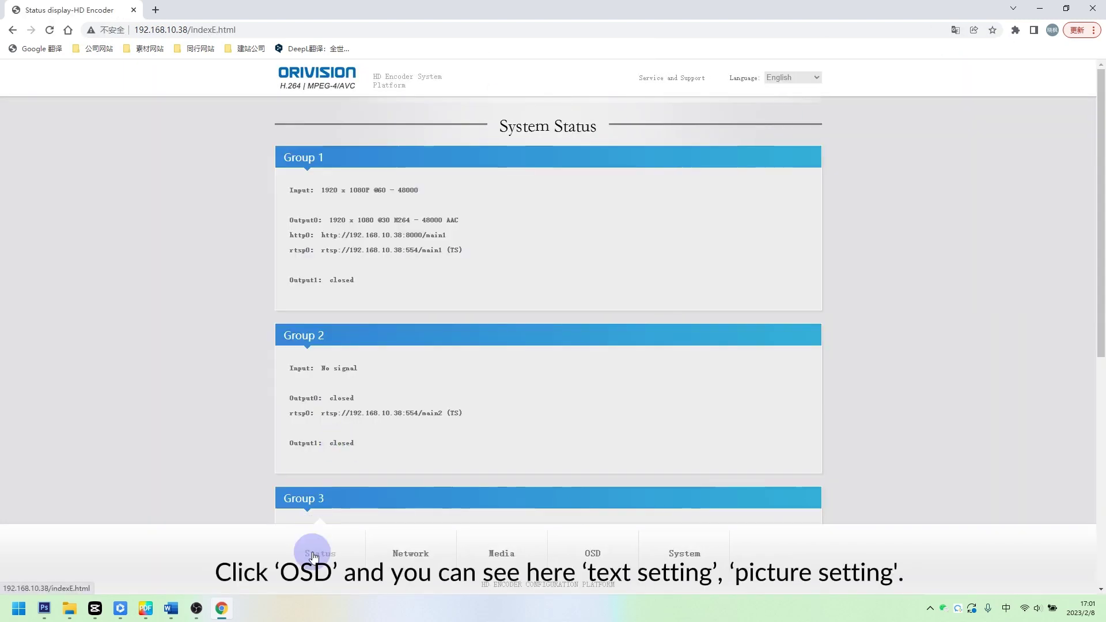
{"action": "left_click", "coordinate": [590, 557]}
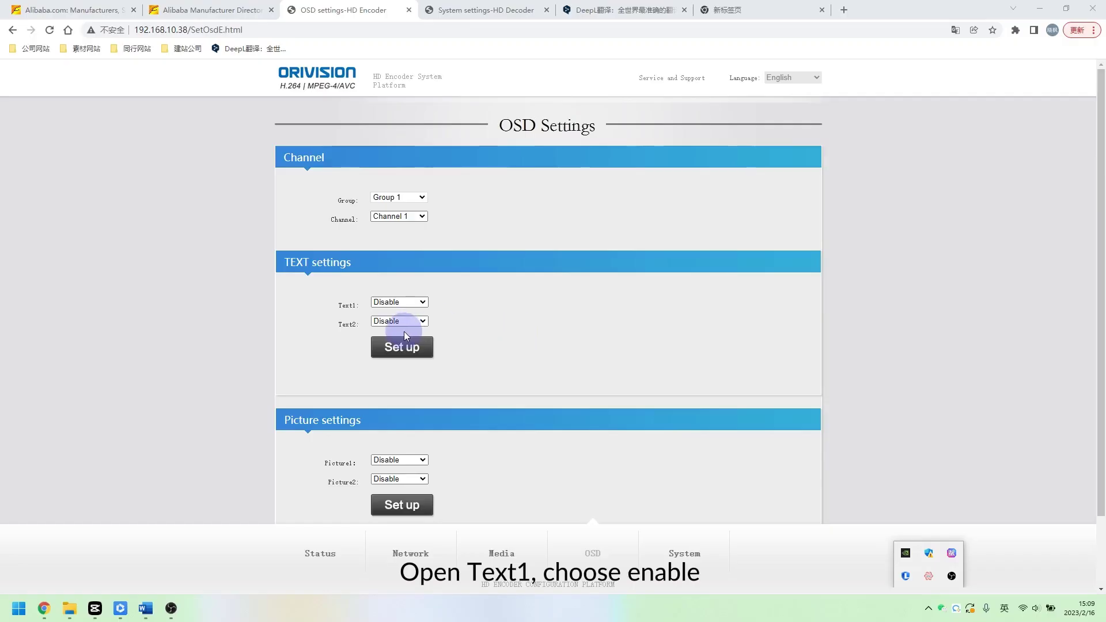
Enable Text1, keep its colour Orange, and enter 'Encoder and Decoder' as its content
{"action": "left_click", "coordinate": [399, 303]}
{"action": "left_click", "coordinate": [386, 323]}
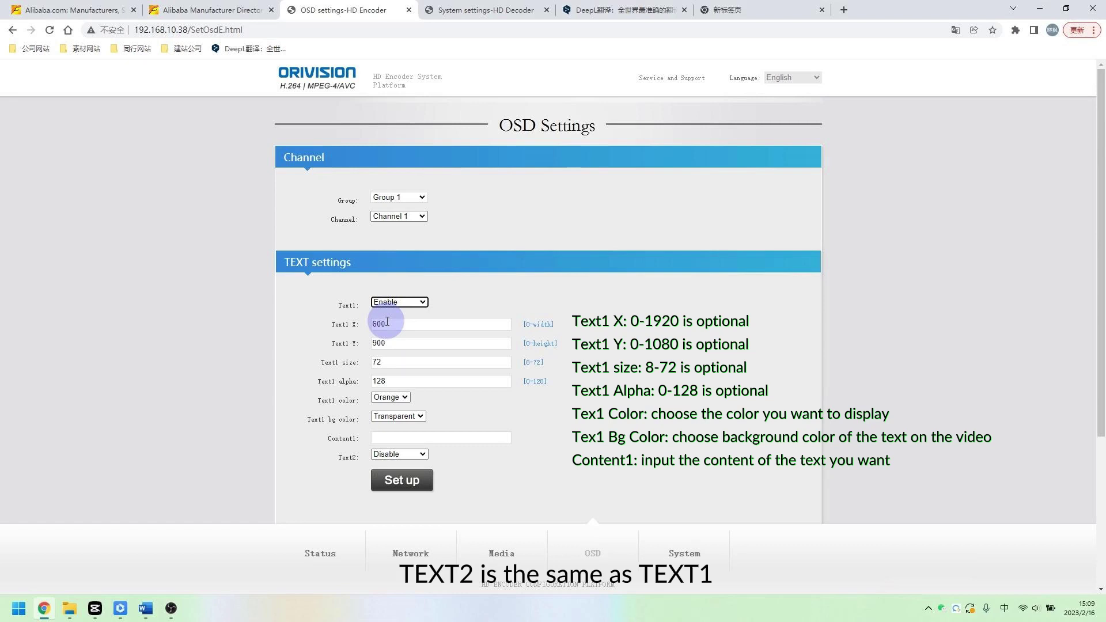
{"action": "left_click", "coordinate": [386, 322]}
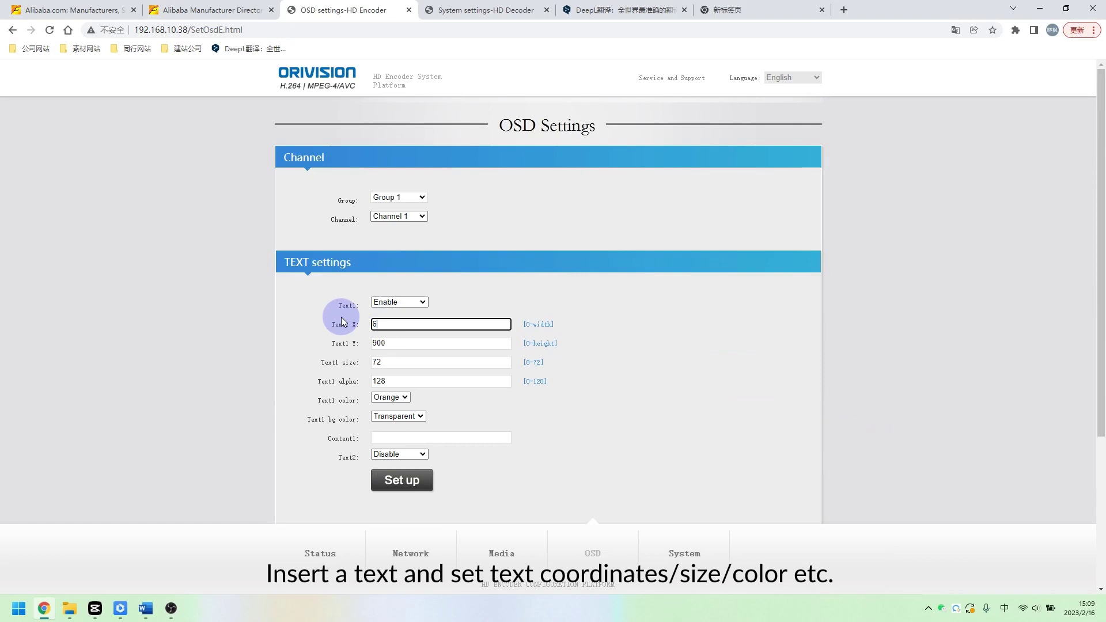
{"action": "left_click", "coordinate": [389, 397]}
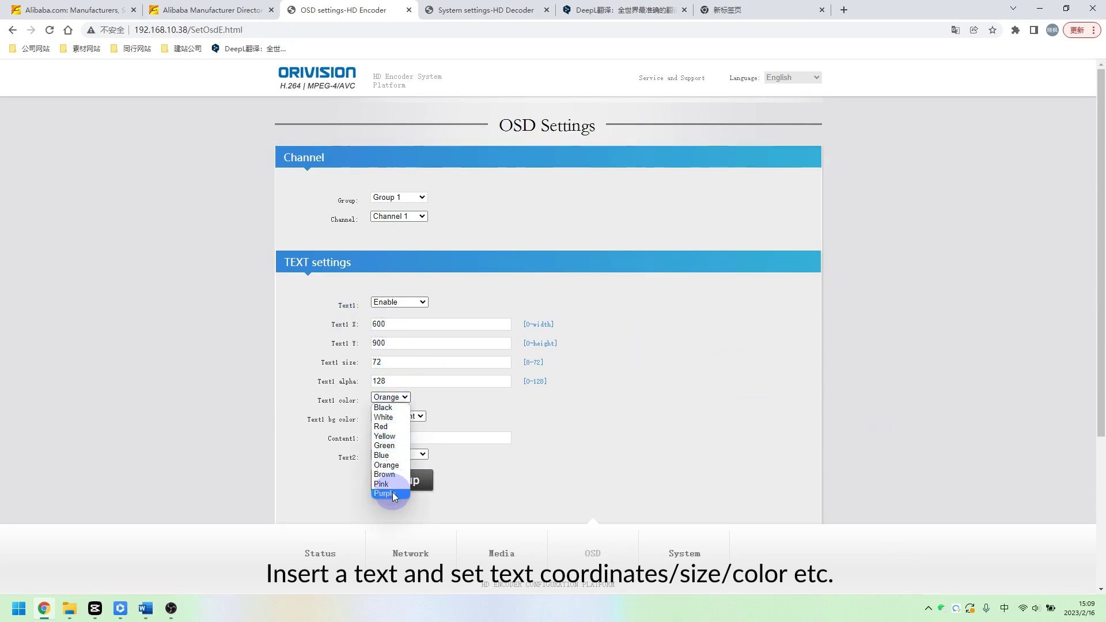
{"action": "key", "text": "Escape"}
{"action": "left_click", "coordinate": [395, 437]}
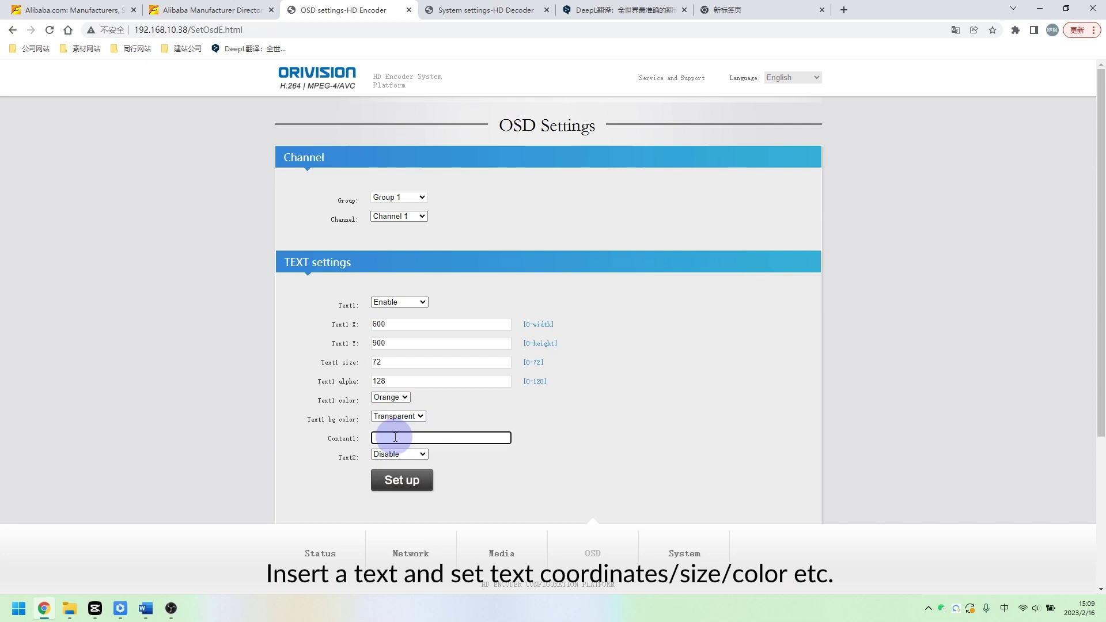
{"action": "type", "text": "Encoder and Decoder"}
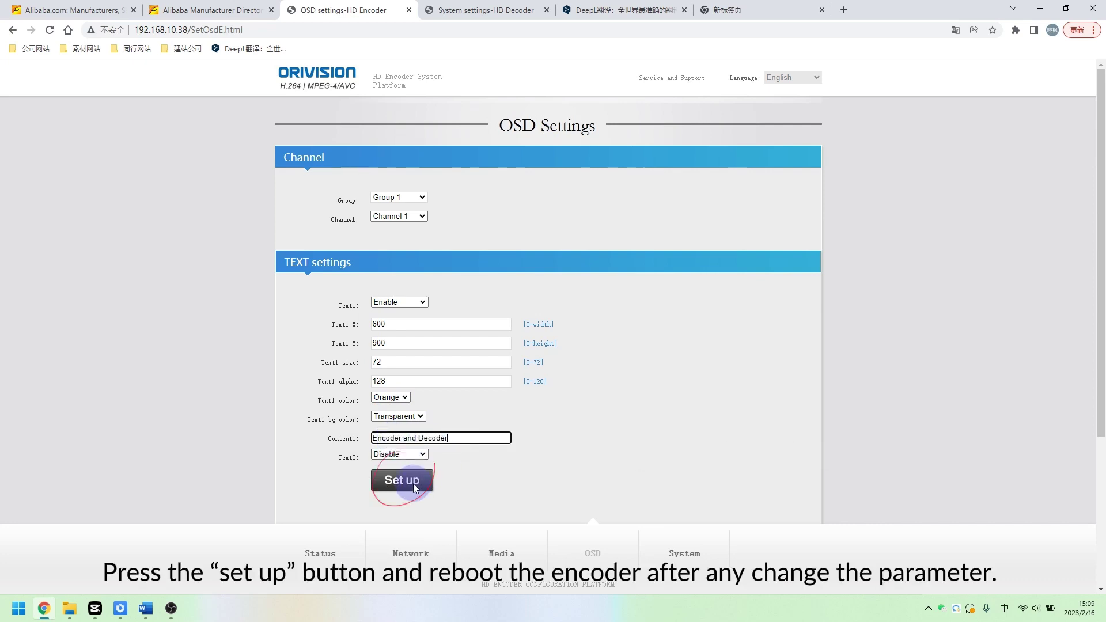
{"action": "left_click", "coordinate": [413, 486]}
{"action": "left_click", "coordinate": [652, 94]}
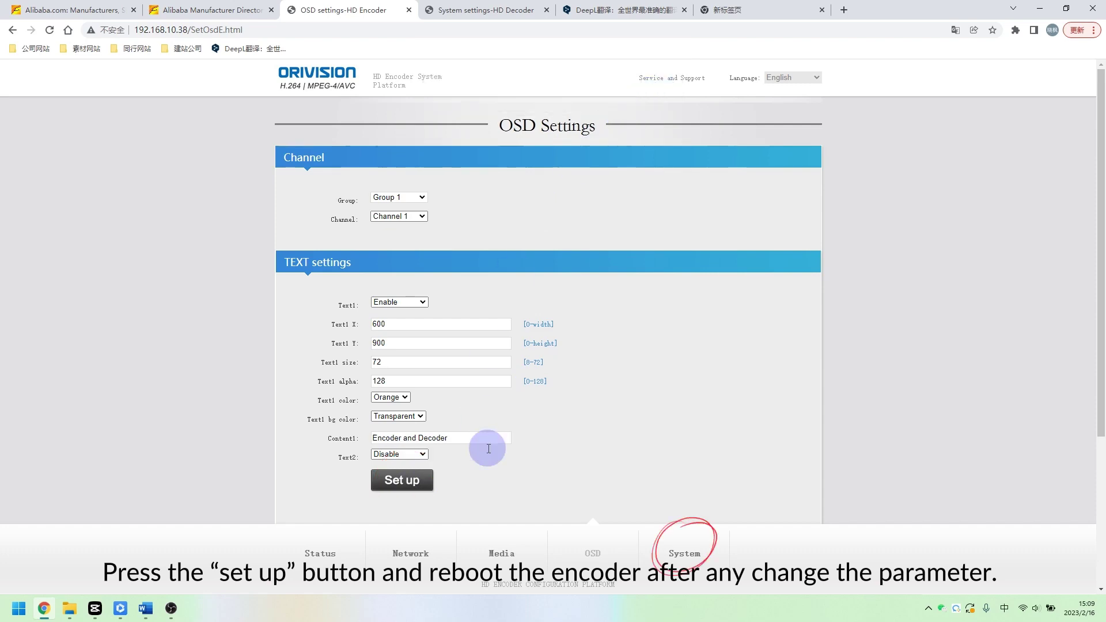
{"action": "left_click", "coordinate": [684, 553]}
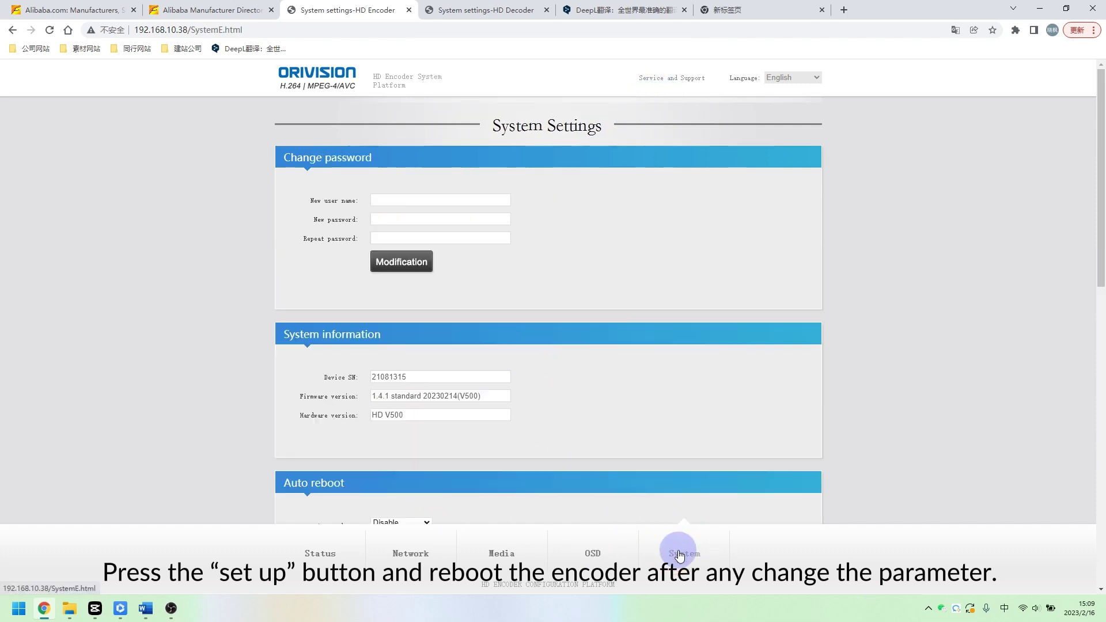
{"action": "scroll", "coordinate": [605, 385], "scroll_direction": "down", "scroll_amount": 5}
{"action": "scroll", "coordinate": [606, 385], "scroll_direction": "down", "scroll_amount": 7}
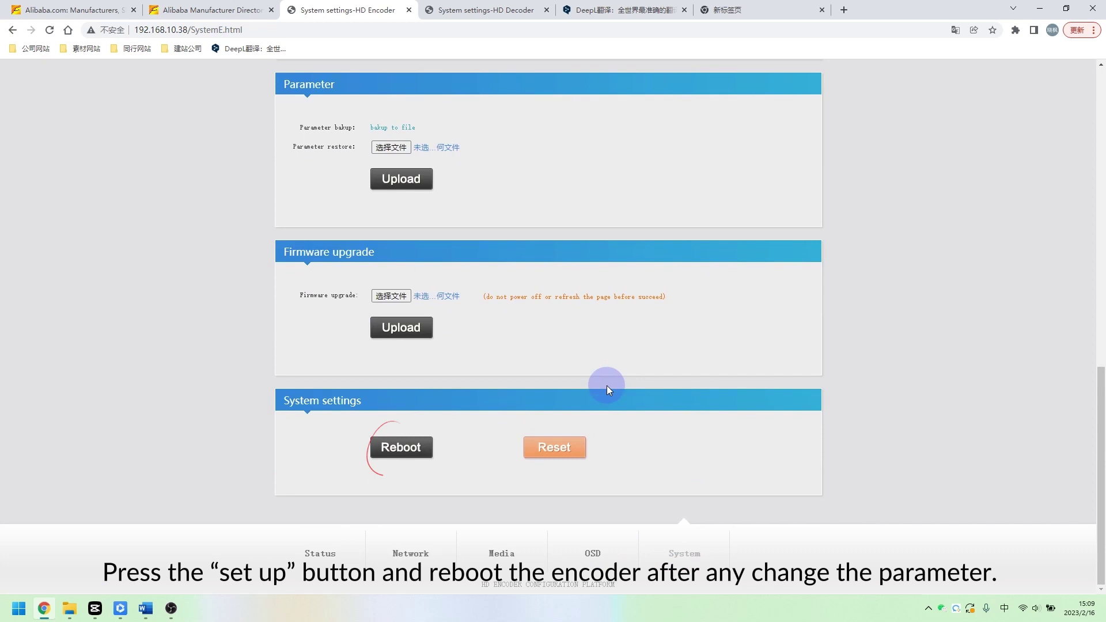
{"action": "left_click", "coordinate": [416, 448]}
{"action": "left_click", "coordinate": [647, 91]}
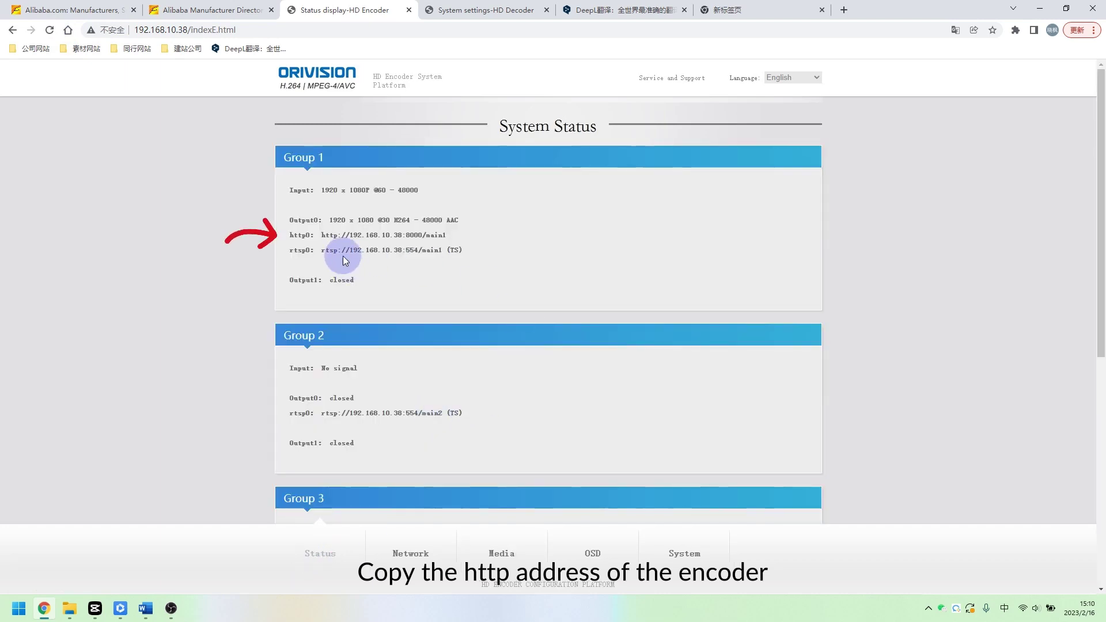
{"action": "left_click_drag", "start_coordinate": [321, 235], "coordinate": [450, 241]}
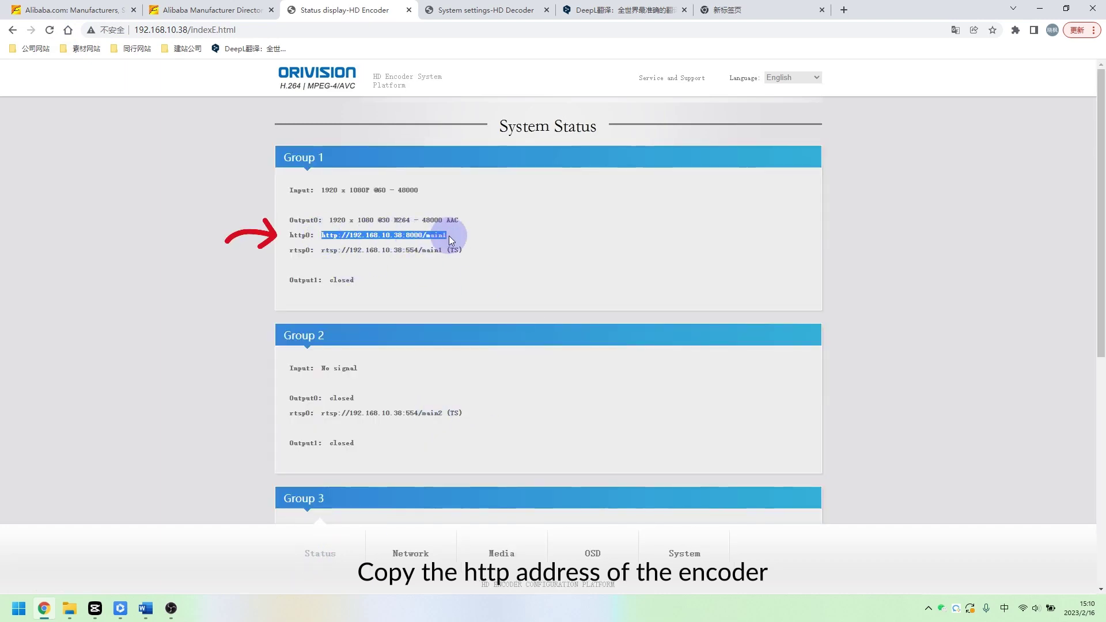
{"action": "left_click", "coordinate": [171, 608]}
{"action": "left_click", "coordinate": [211, 571]}
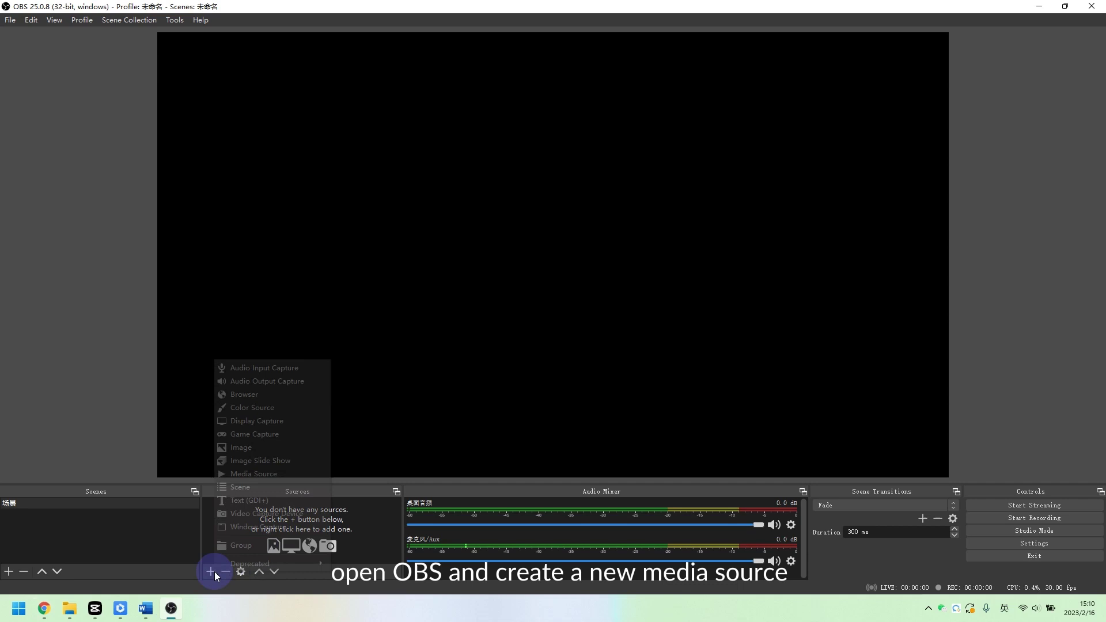
{"action": "left_click", "coordinate": [242, 474]}
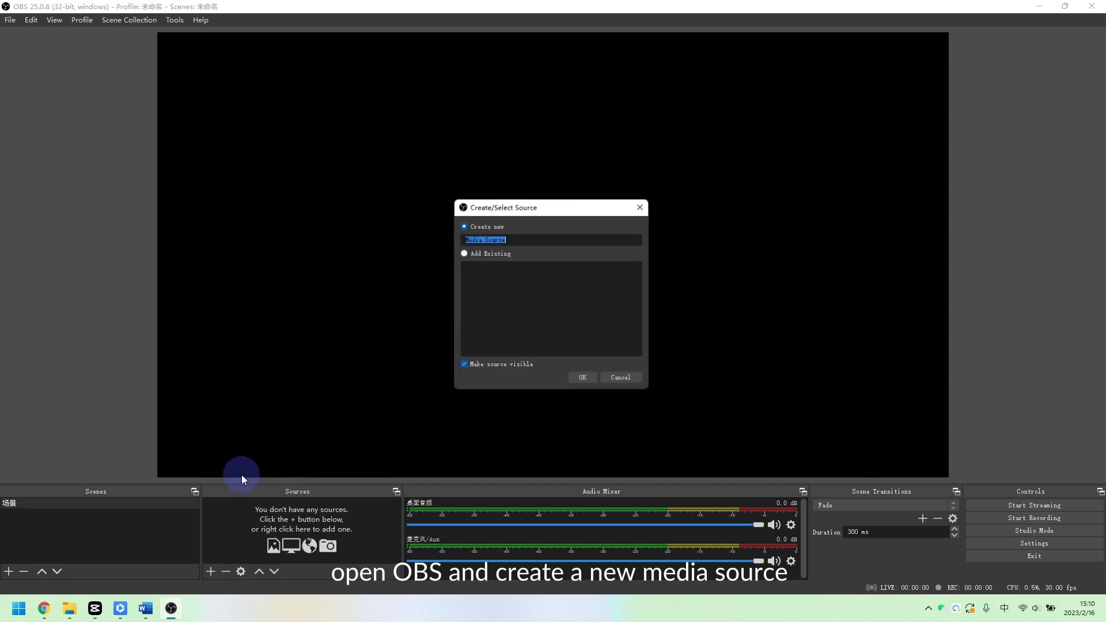
{"action": "left_click", "coordinate": [582, 379]}
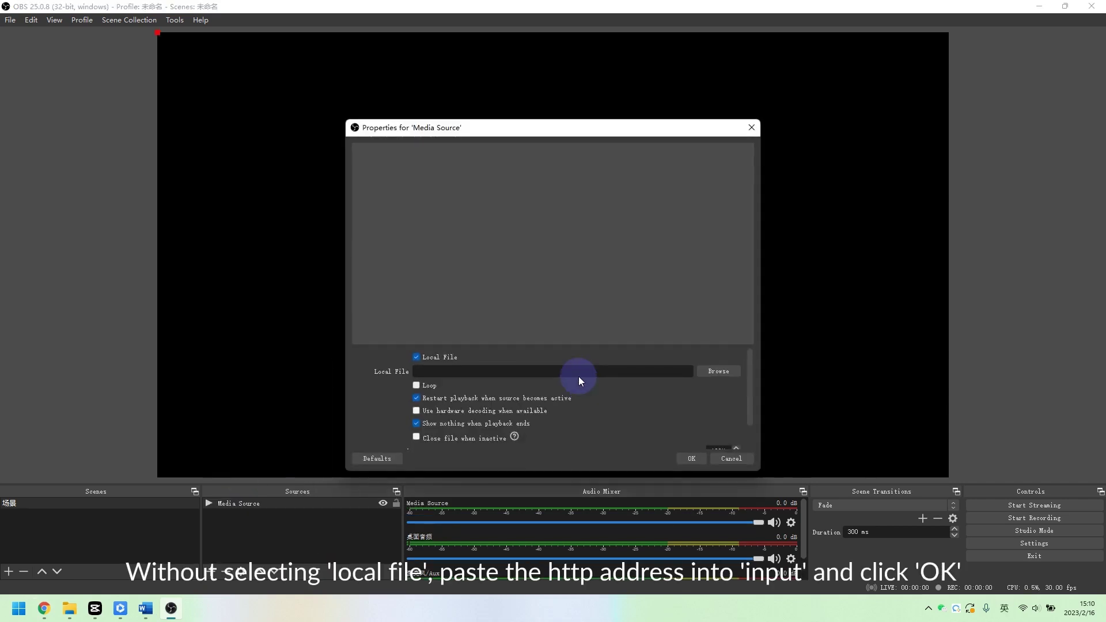
{"action": "left_click", "coordinate": [416, 358]}
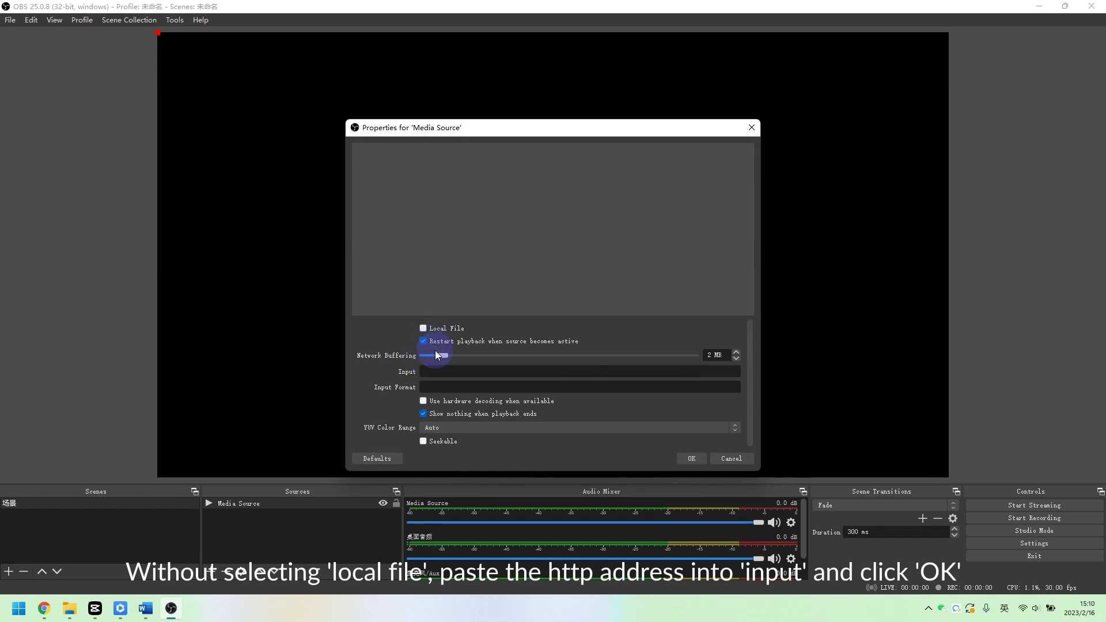
{"action": "left_click", "coordinate": [434, 370]}
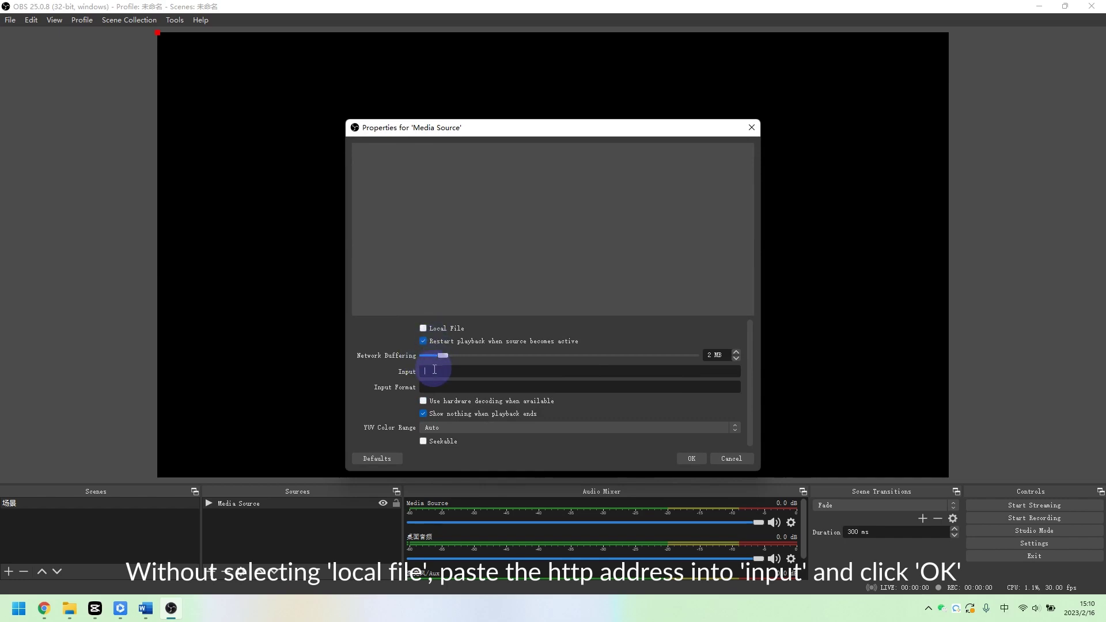
{"action": "left_click", "coordinate": [691, 458]}
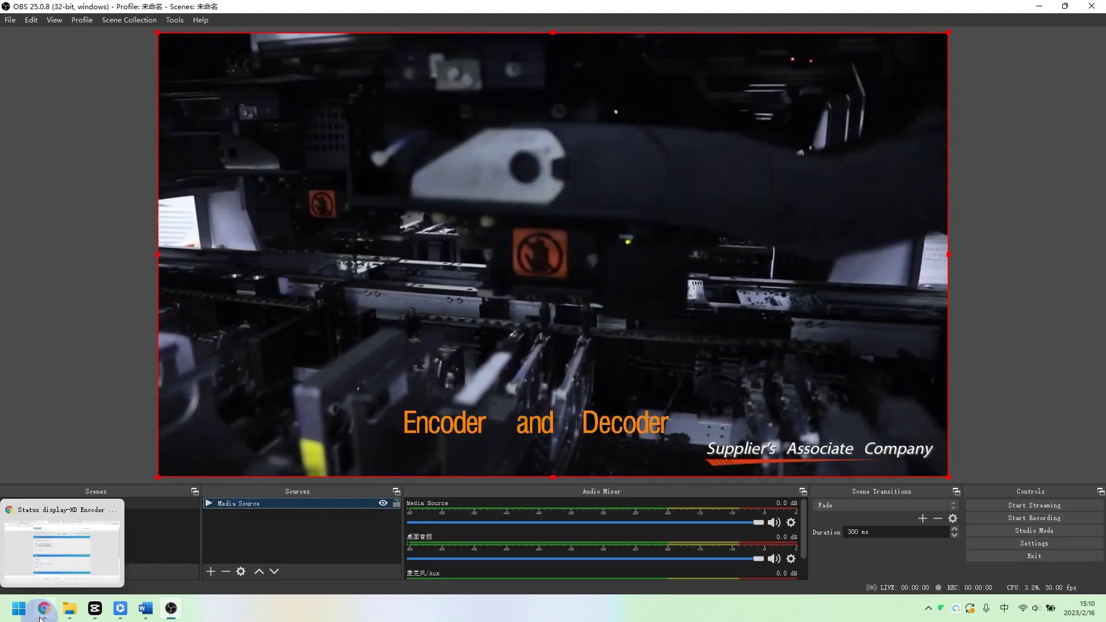
Reopen the encoder's OSD settings and change the Text1 colour to Red
{"action": "left_click", "coordinate": [41, 618]}
{"action": "left_click", "coordinate": [590, 551]}
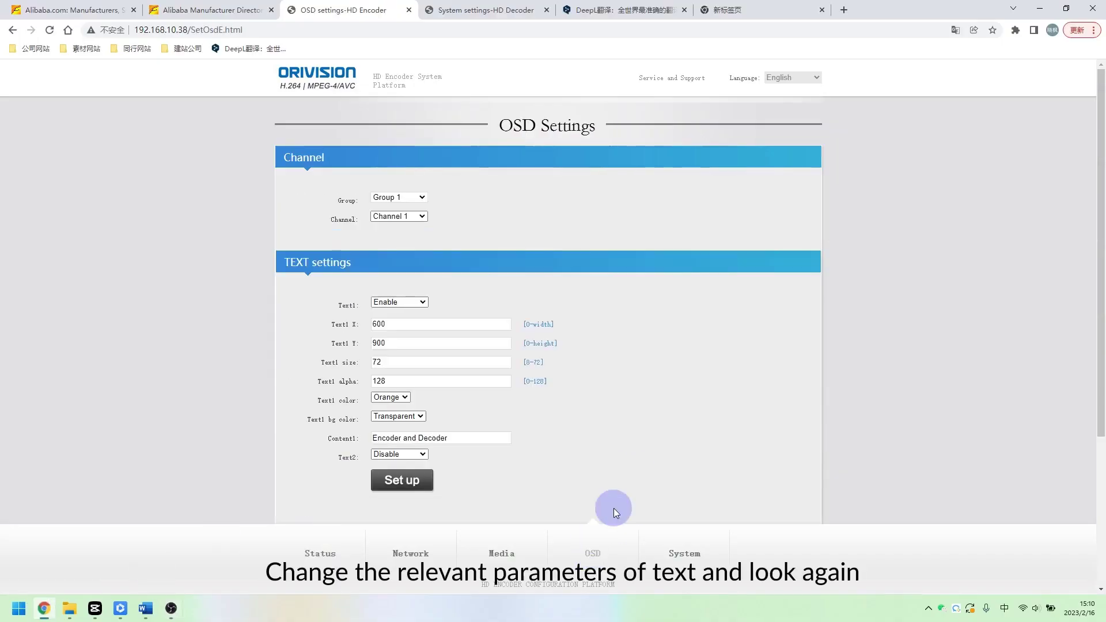
{"action": "left_click", "coordinate": [390, 403]}
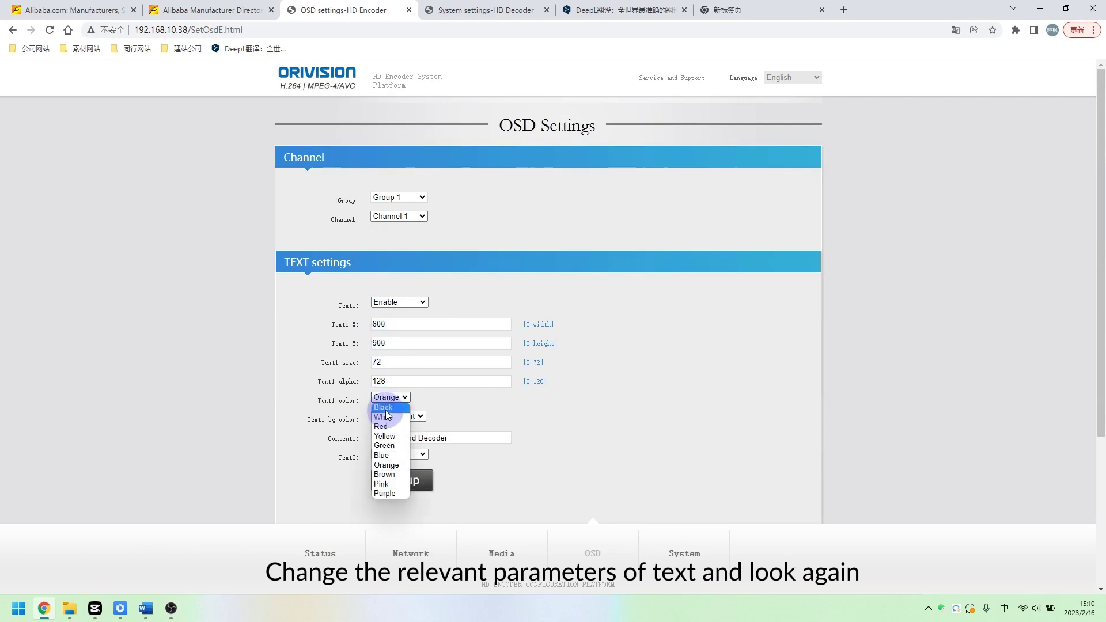
{"action": "left_click", "coordinate": [385, 427]}
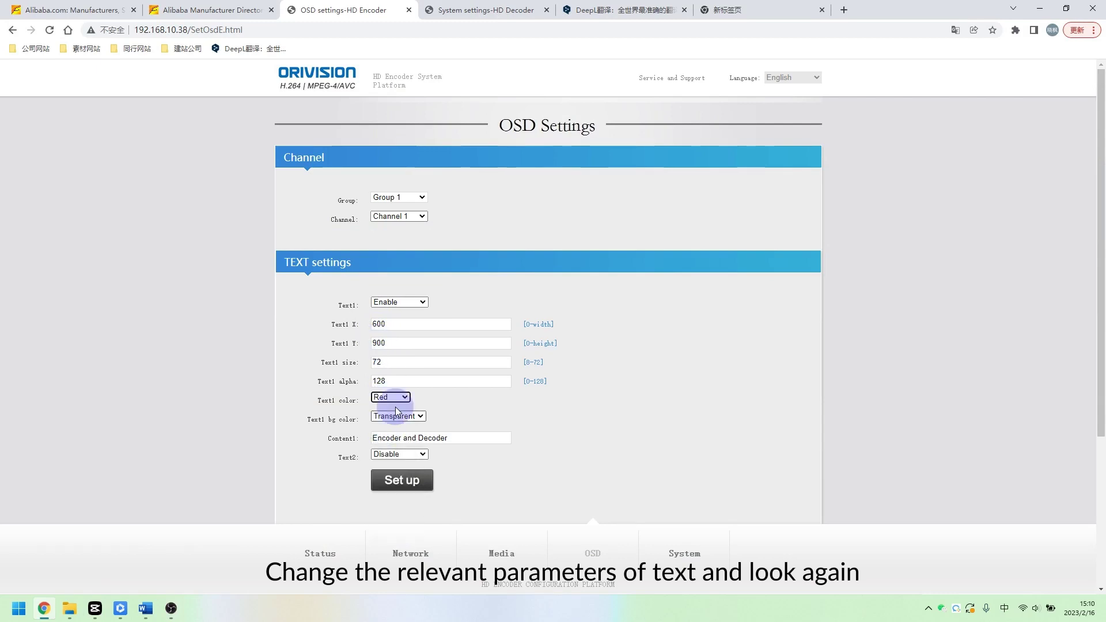
Set Text1 to X 600, Y 900, apply the overlay, and check the stream in OBS
{"action": "left_click", "coordinate": [374, 344]}
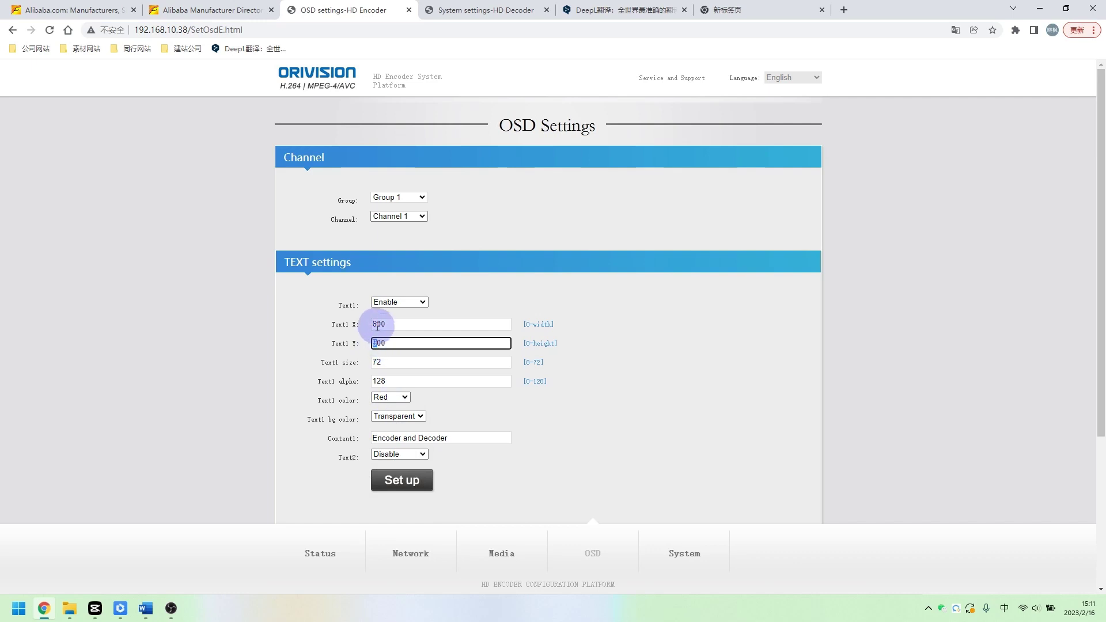
{"action": "left_click", "coordinate": [374, 324]}
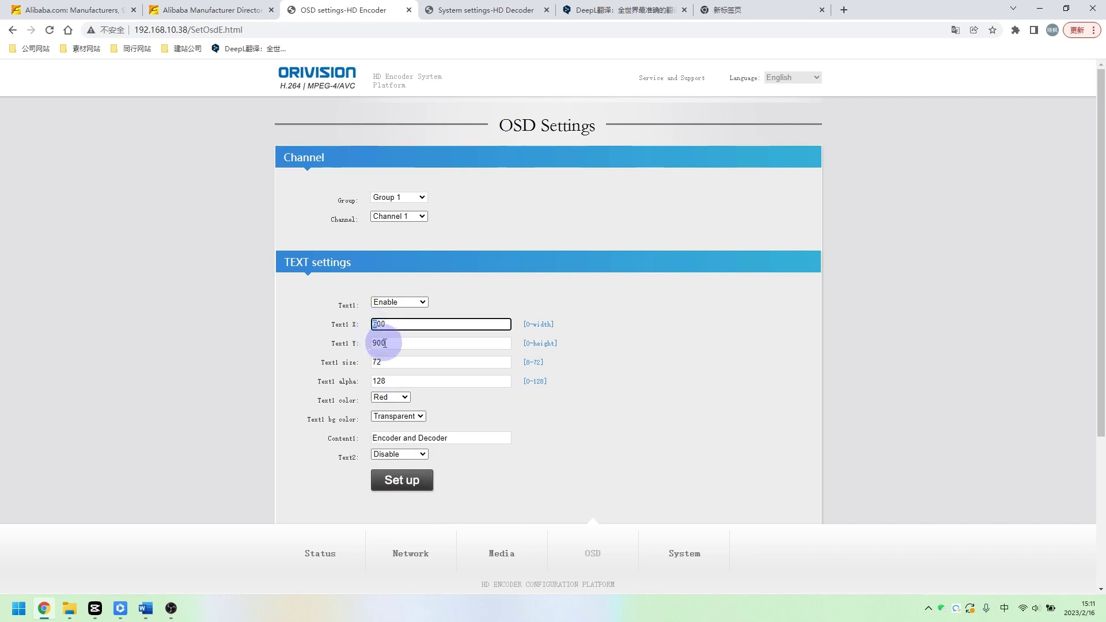
{"action": "left_click", "coordinate": [380, 345]}
{"action": "left_click", "coordinate": [402, 486]}
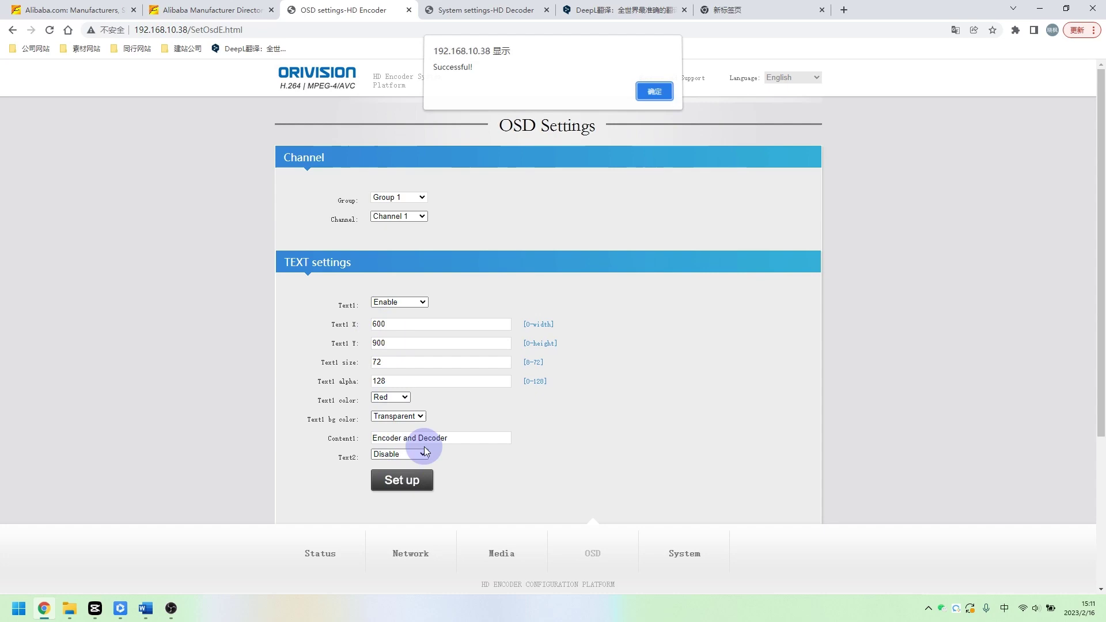
{"action": "left_click", "coordinate": [649, 93]}
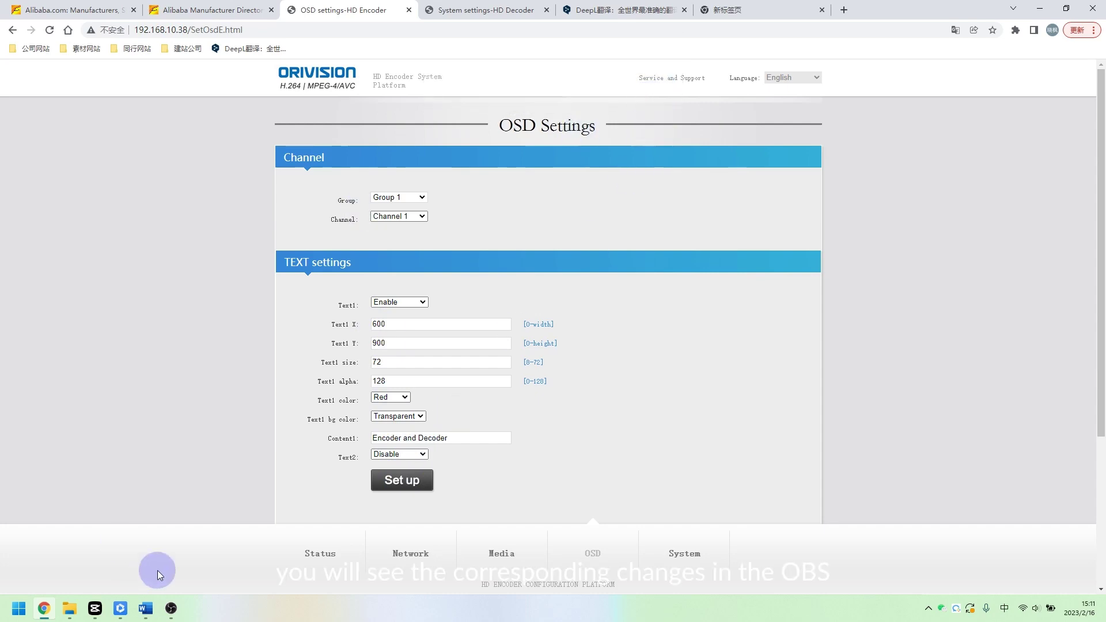
{"action": "left_click", "coordinate": [171, 608]}
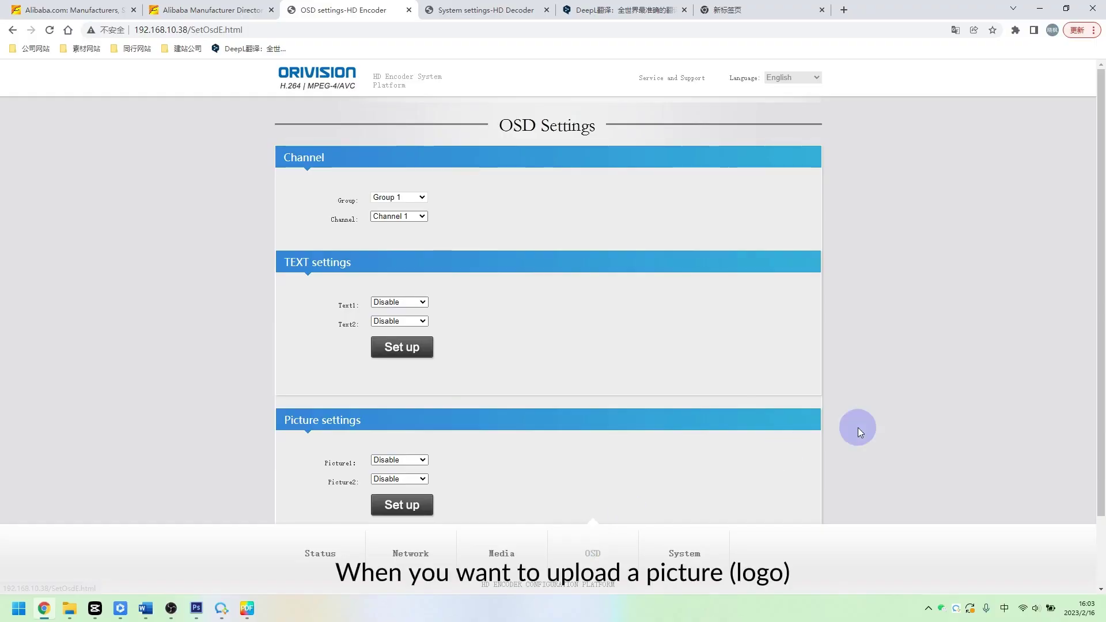
Enable the Picture1 overlay in the Picture settings section
{"action": "scroll", "coordinate": [858, 428], "scroll_direction": "down", "scroll_amount": 2}
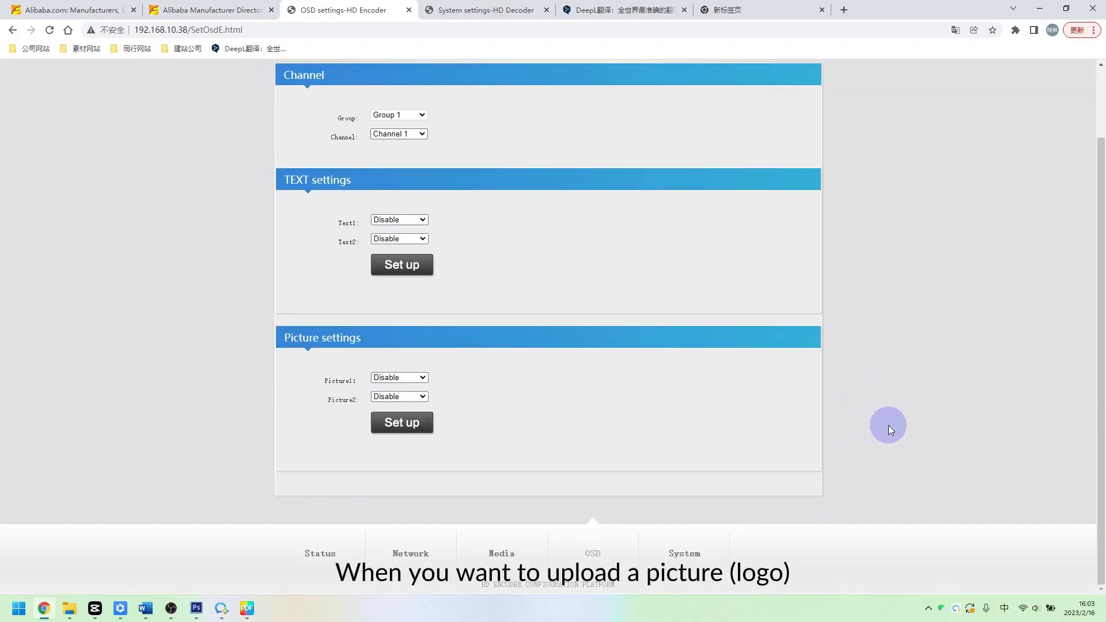
{"action": "left_click", "coordinate": [417, 378]}
{"action": "left_click", "coordinate": [400, 395]}
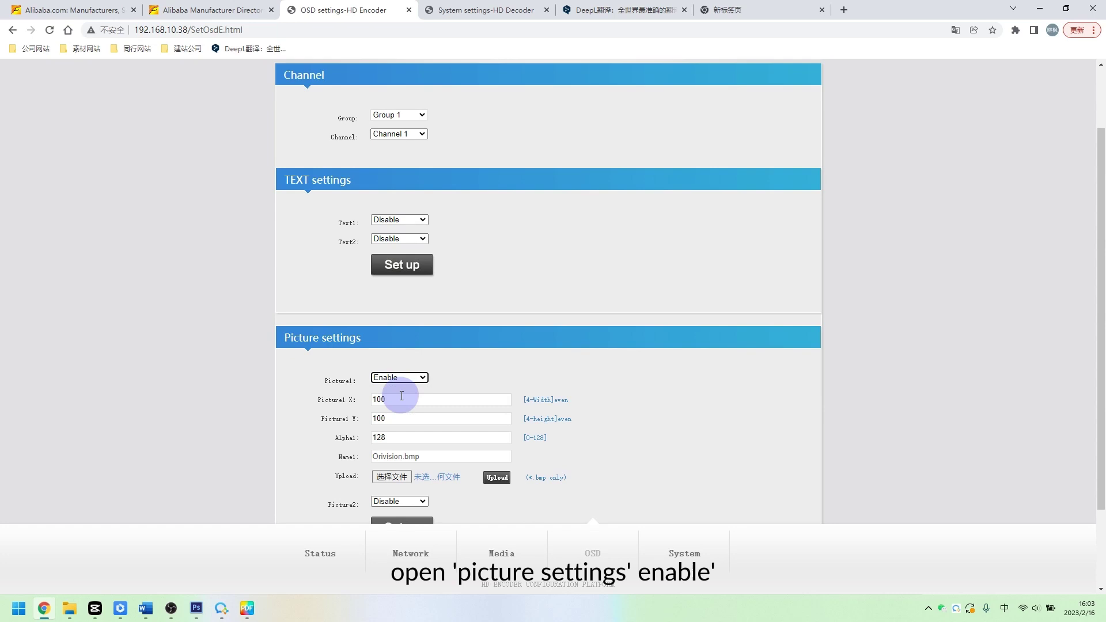
{"action": "scroll", "coordinate": [401, 395], "scroll_direction": "down", "scroll_amount": 1}
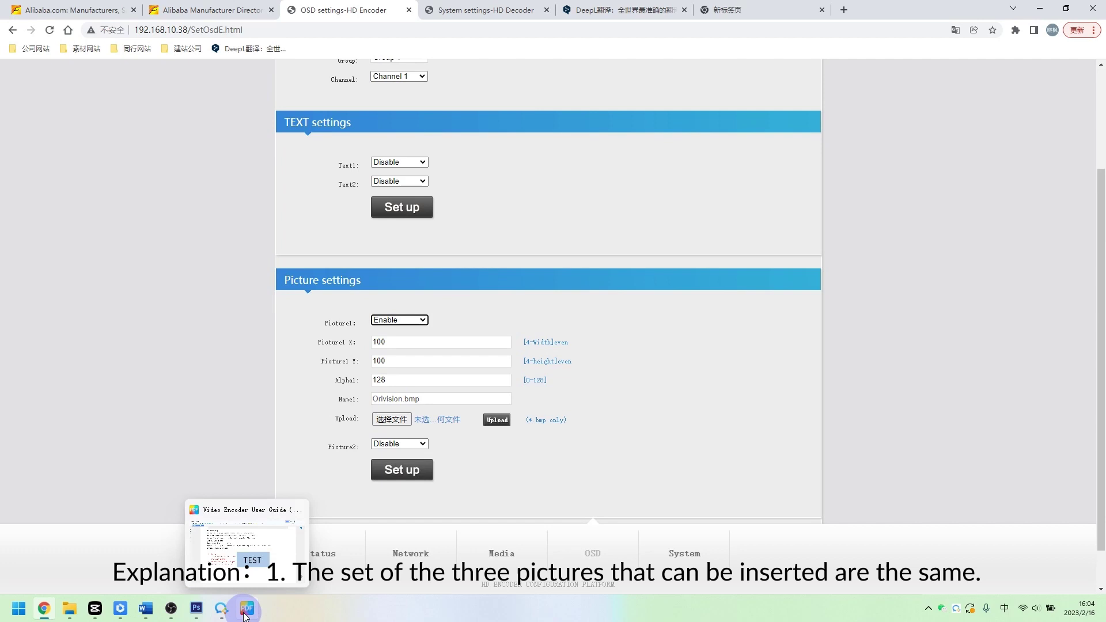
Look up the transparent background colour R 177, G 204, B 233 in the guide's Pictures Setting page
{"action": "left_click", "coordinate": [247, 608]}
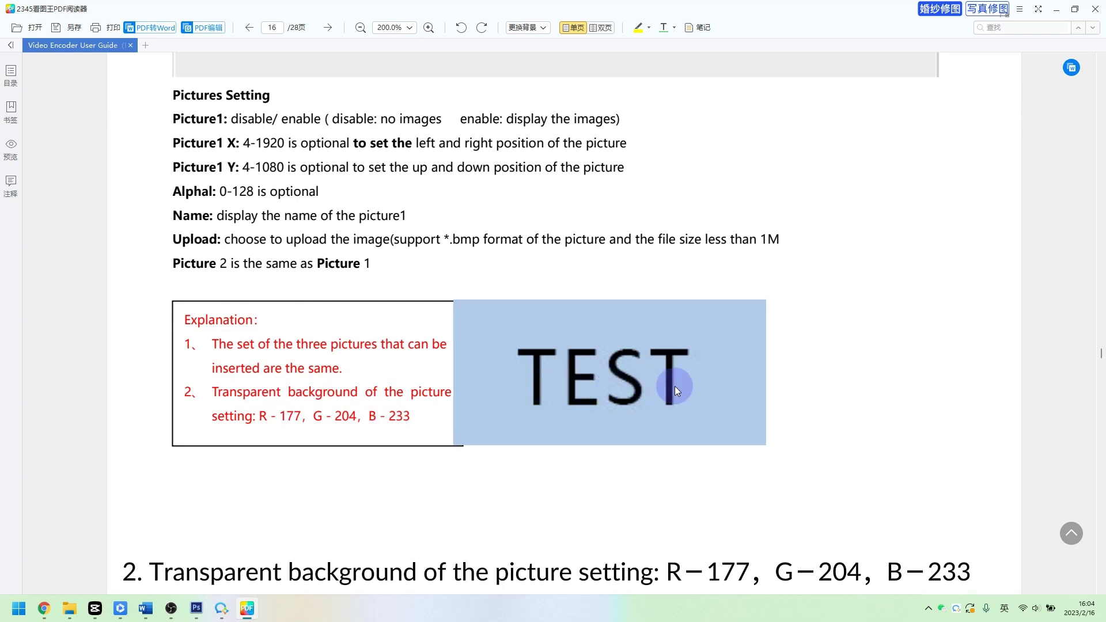
{"action": "left_click", "coordinate": [196, 608]}
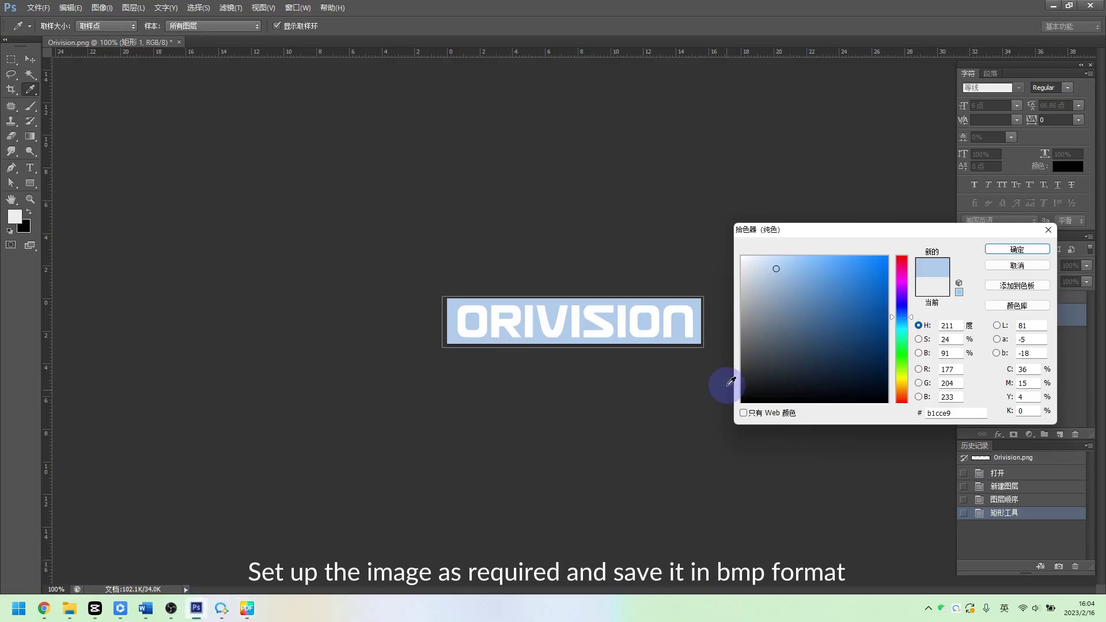
Fill the logo background with colour R 177, G 204, B 233
{"action": "left_click", "coordinate": [950, 383]}
{"action": "left_click", "coordinate": [950, 397]}
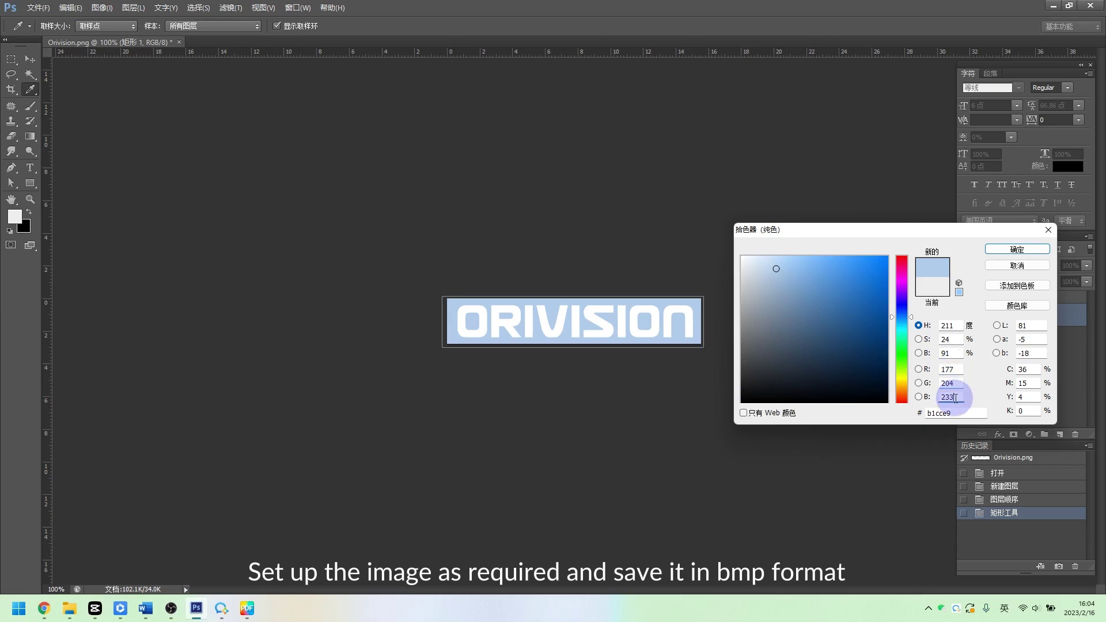
{"action": "left_click", "coordinate": [1016, 249]}
Save the logo to the Desktop as Orivision.bmp in BMP format, replacing the existing file
{"action": "left_click", "coordinate": [38, 8]}
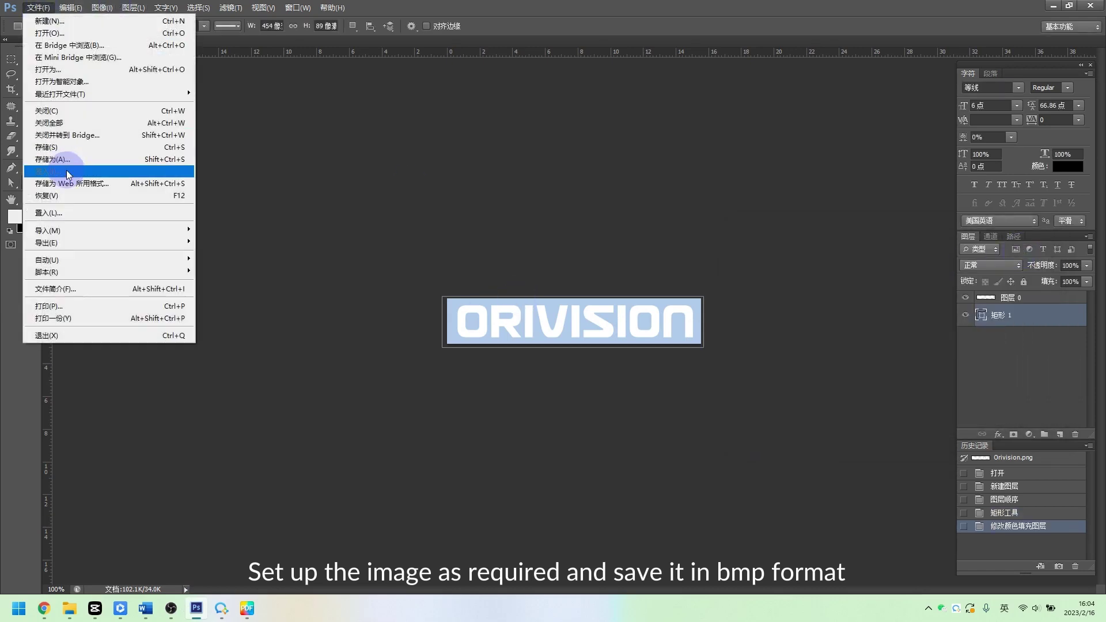
{"action": "left_click", "coordinate": [63, 173]}
{"action": "left_click", "coordinate": [648, 333]}
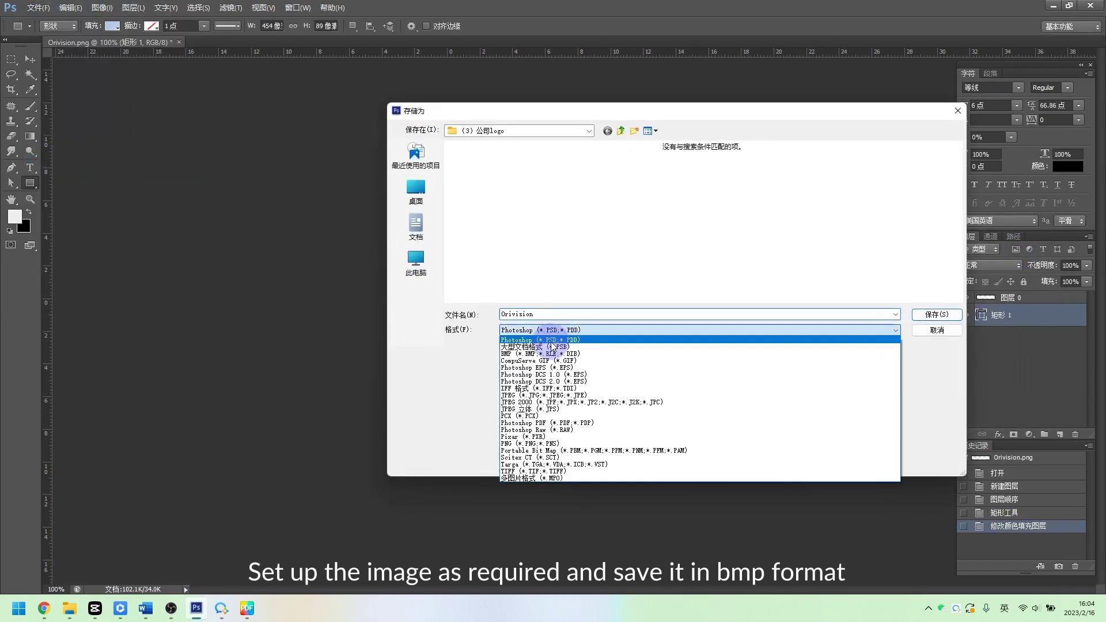
{"action": "left_click", "coordinate": [522, 354]}
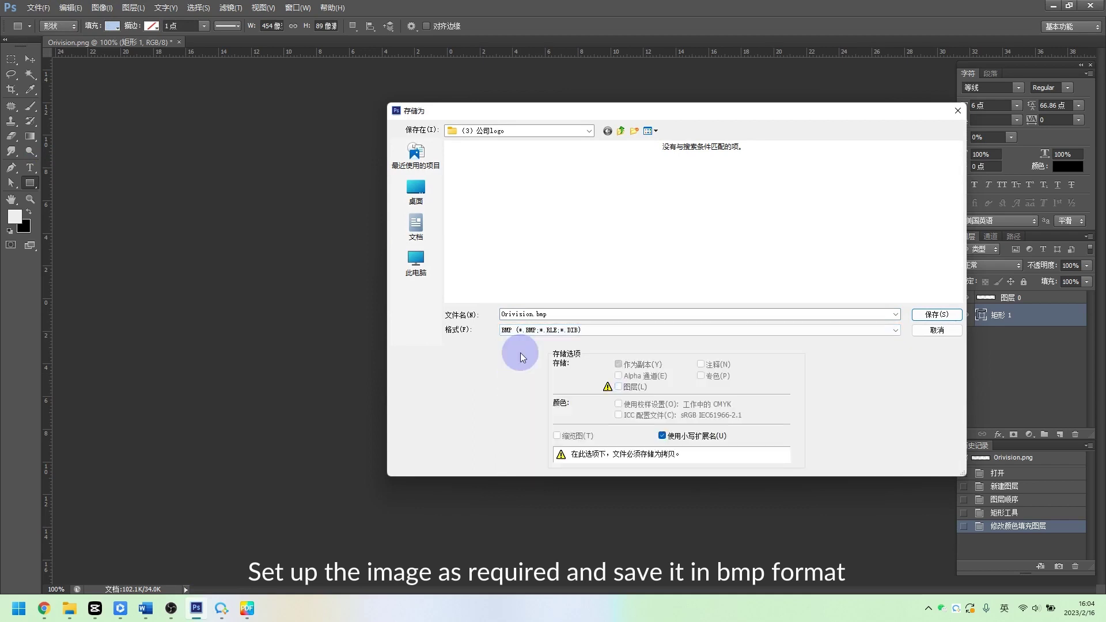
{"action": "left_click", "coordinate": [416, 190]}
{"action": "left_click", "coordinate": [933, 315]}
{"action": "left_click", "coordinate": [524, 226]}
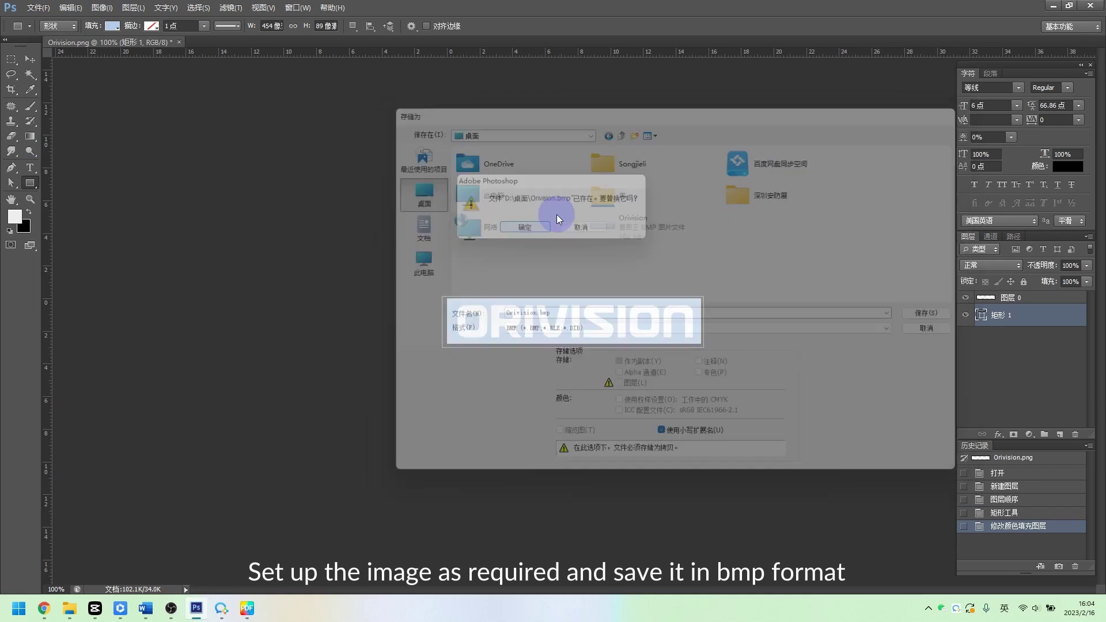
{"action": "left_click", "coordinate": [593, 171]}
Upload Orivision.bmp from the Desktop as the Picture1 image
{"action": "mouse_move", "coordinate": [92, 609]}
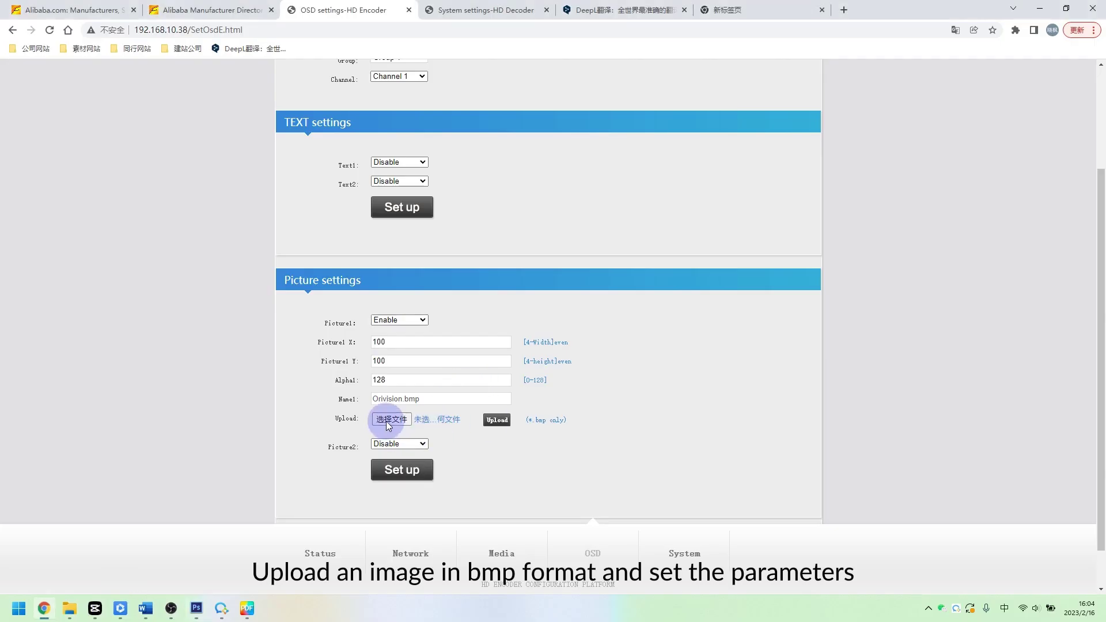
{"action": "left_click", "coordinate": [387, 425]}
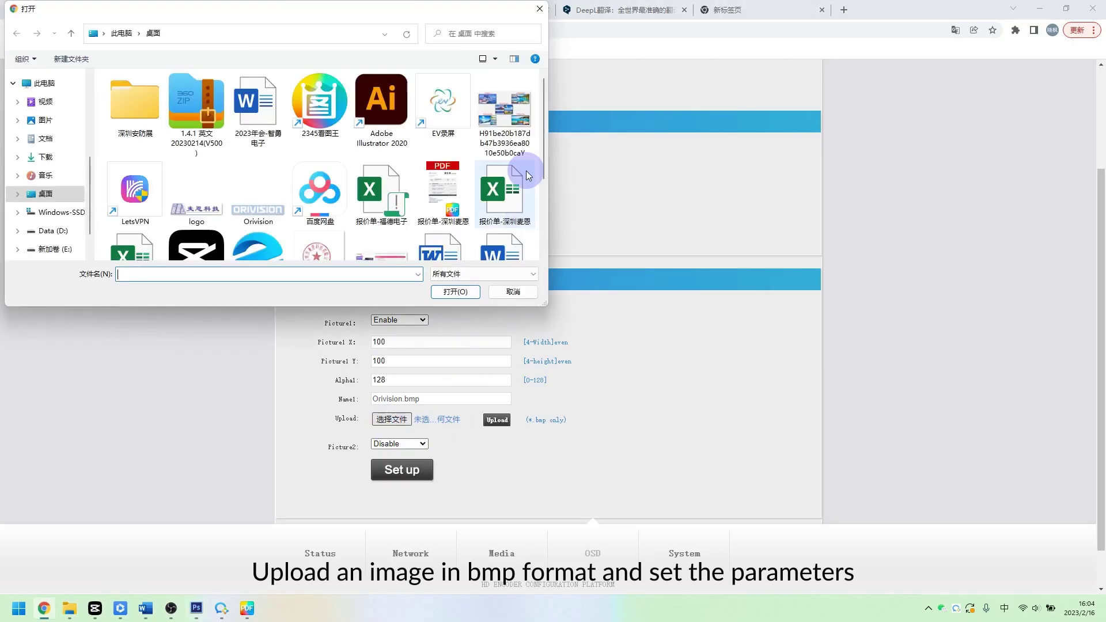
{"action": "left_click", "coordinate": [258, 193]}
{"action": "left_click", "coordinate": [452, 291]}
{"action": "left_click", "coordinate": [496, 420]}
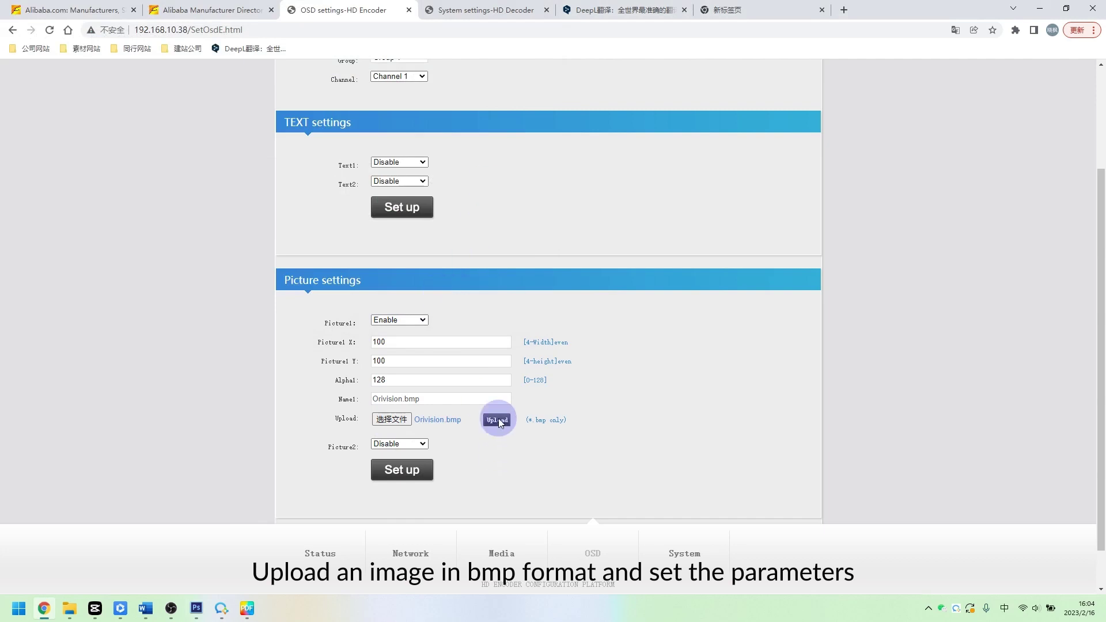
{"action": "left_click", "coordinate": [653, 95]}
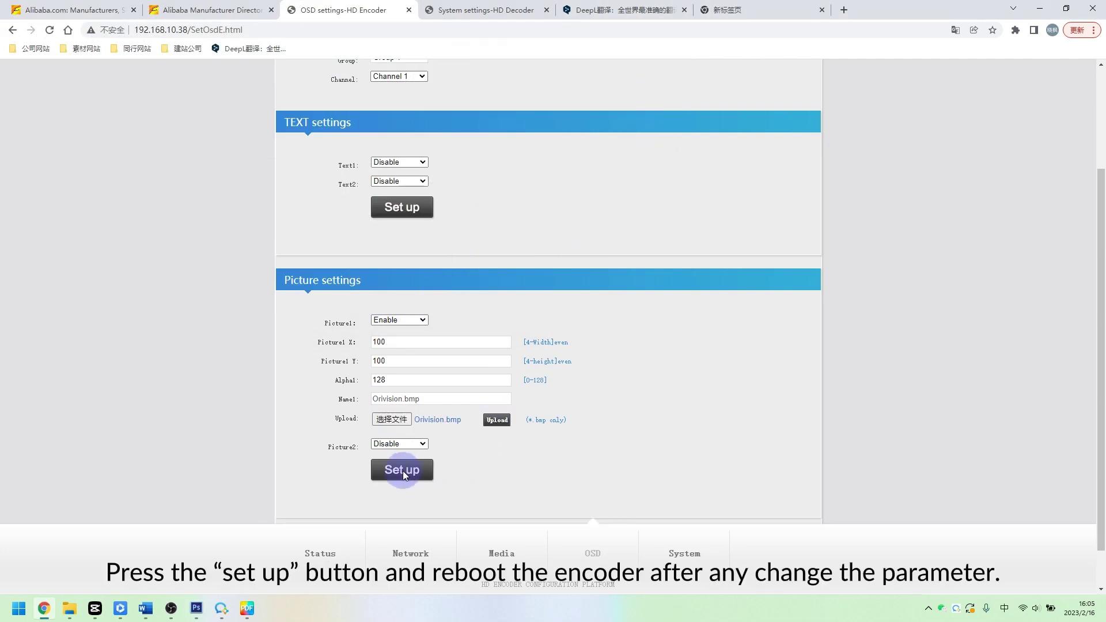
Apply the Picture1 settings and go to the System settings page
{"action": "left_click", "coordinate": [403, 471]}
{"action": "left_click", "coordinate": [652, 93]}
{"action": "left_click", "coordinate": [706, 554]}
{"action": "scroll", "coordinate": [612, 390], "scroll_direction": "down", "scroll_amount": 8}
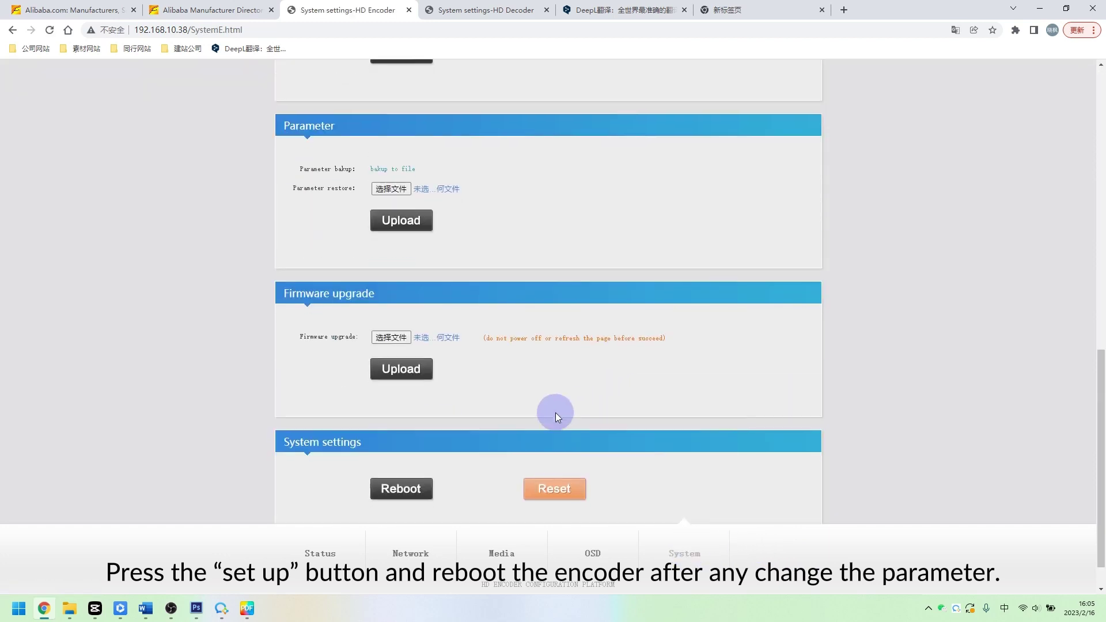
{"action": "left_click", "coordinate": [415, 449]}
{"action": "left_click", "coordinate": [661, 94]}
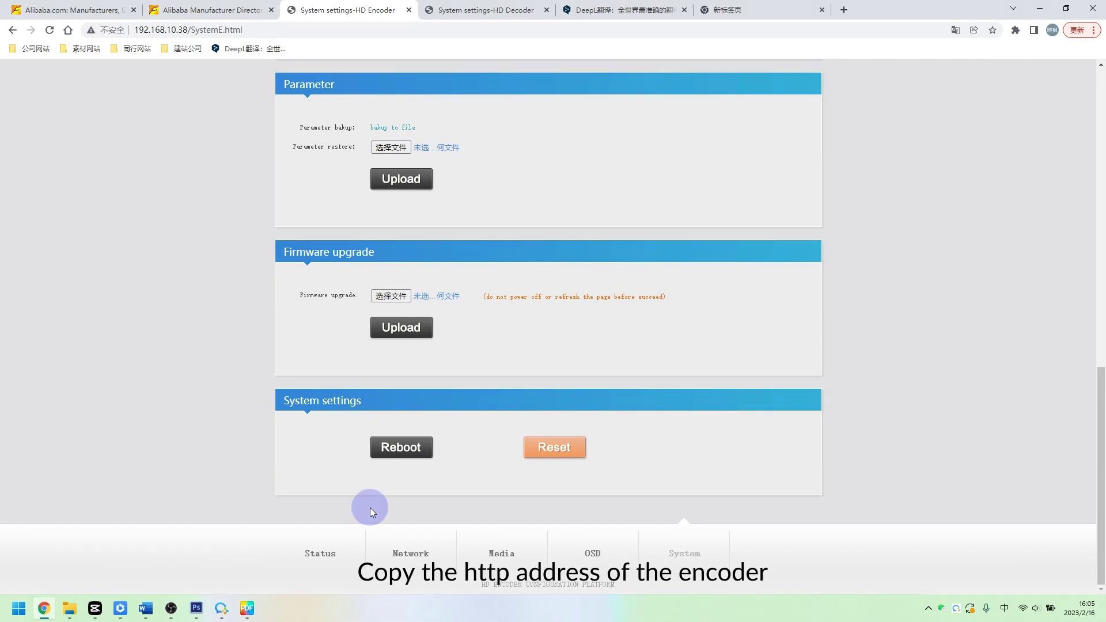
{"action": "left_click", "coordinate": [316, 551]}
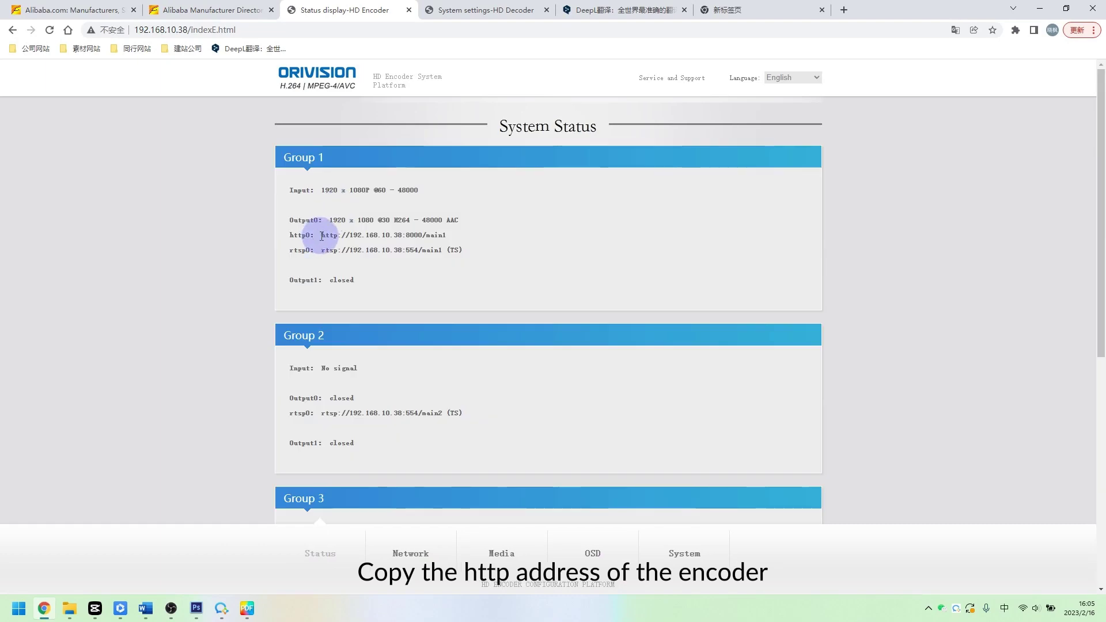
{"action": "left_click_drag", "start_coordinate": [322, 236], "coordinate": [448, 235]}
Add an OBS media source that plays the encoder's http stream instead of a local file
{"action": "mouse_move", "coordinate": [171, 608]}
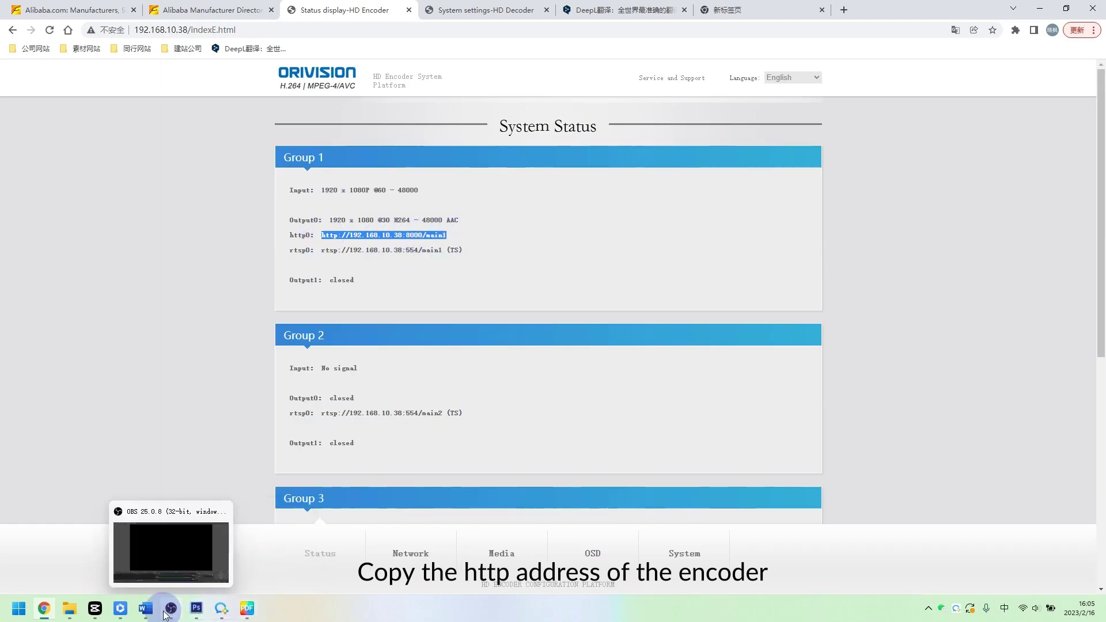
{"action": "left_click", "coordinate": [190, 550]}
{"action": "left_click", "coordinate": [209, 573]}
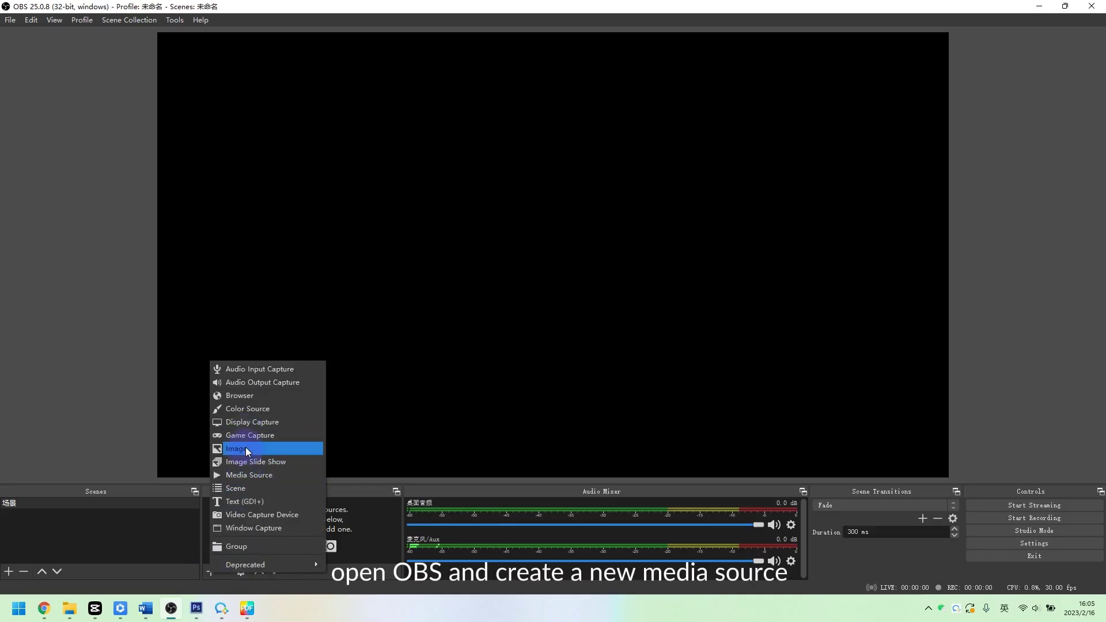
{"action": "left_click", "coordinate": [244, 474]}
{"action": "left_click", "coordinate": [586, 383]}
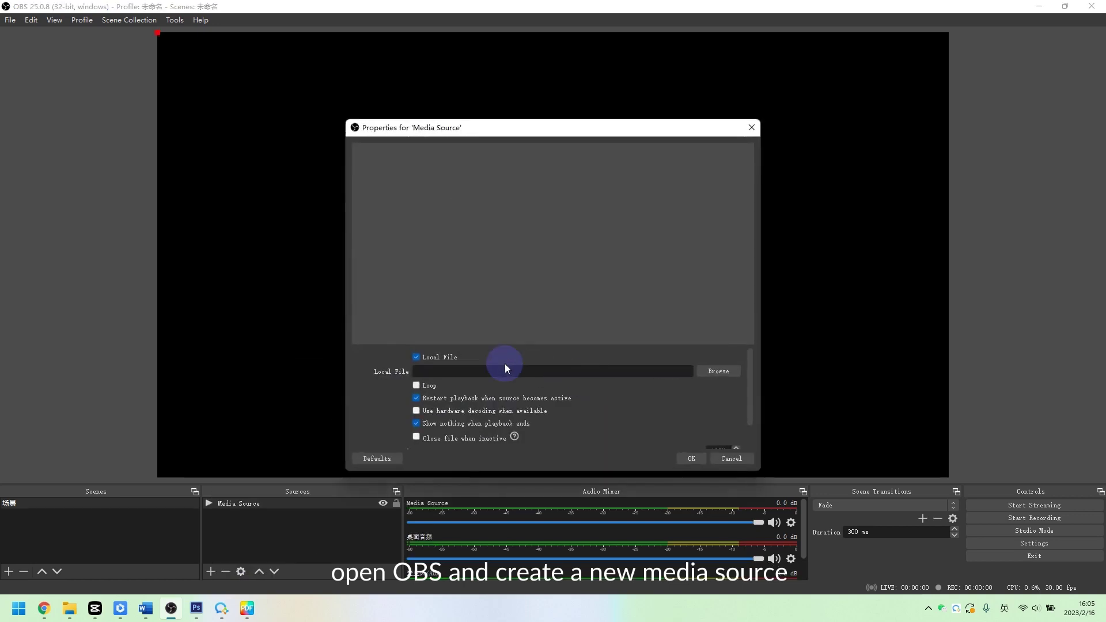
{"action": "left_click", "coordinate": [442, 357]}
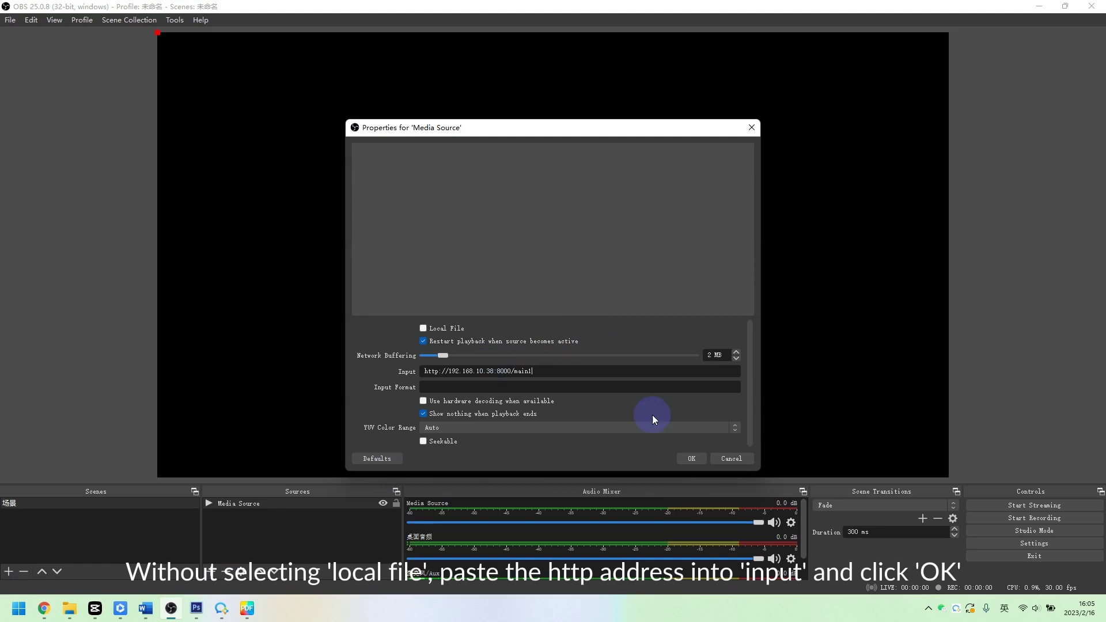
{"action": "left_click", "coordinate": [691, 457]}
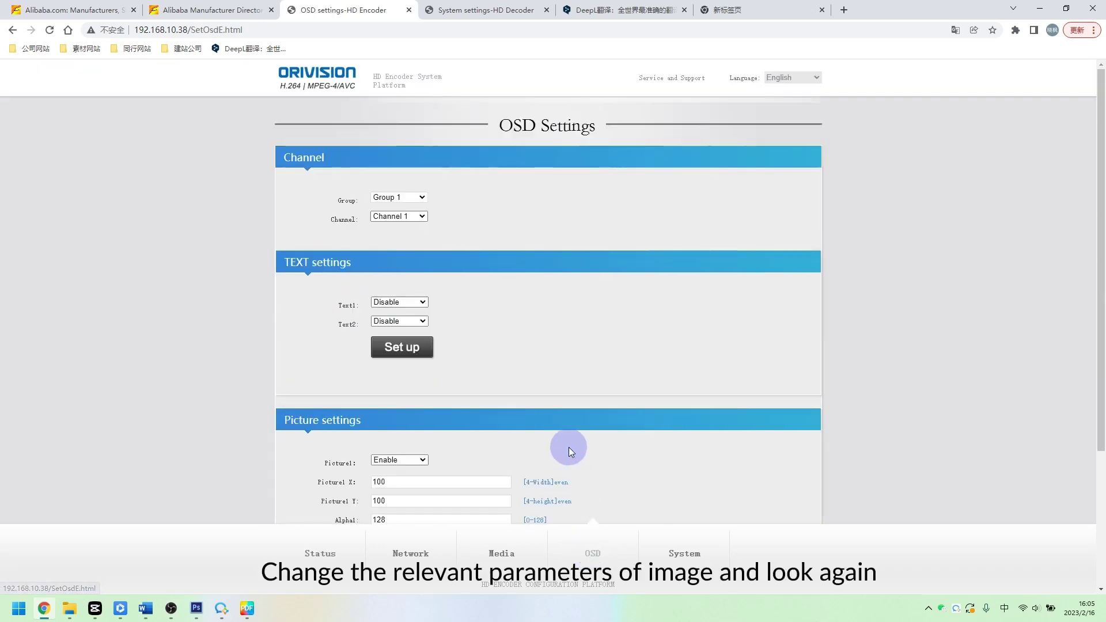
{"action": "scroll", "coordinate": [569, 447], "scroll_direction": "down", "scroll_amount": 3}
Move the Picture1 logo to X 800, Y 100 and save the picture overlay settings
{"action": "double_click", "coordinate": [388, 294]}
{"action": "type", "text": "800"}
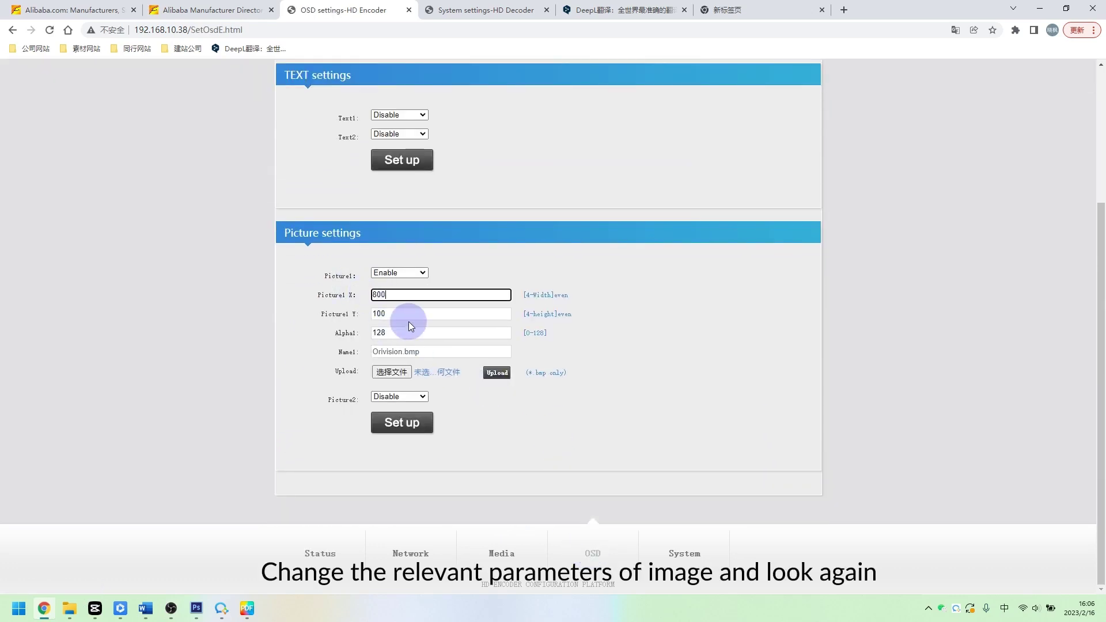
{"action": "key", "text": "Tab"}
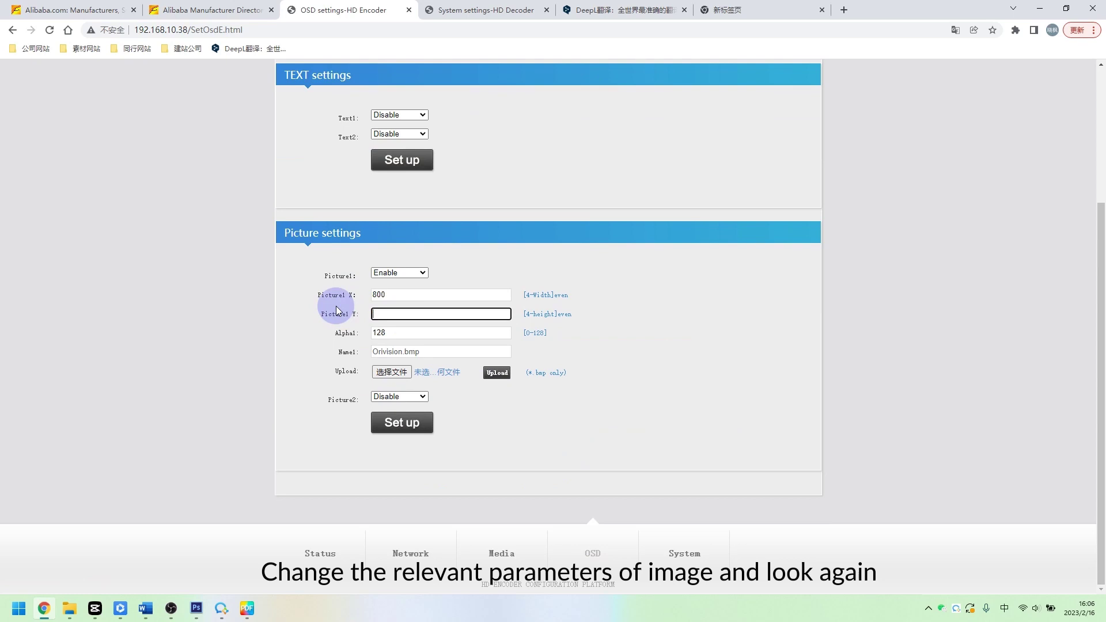
{"action": "double_click", "coordinate": [404, 312]}
{"action": "key", "text": "BackSpace"}
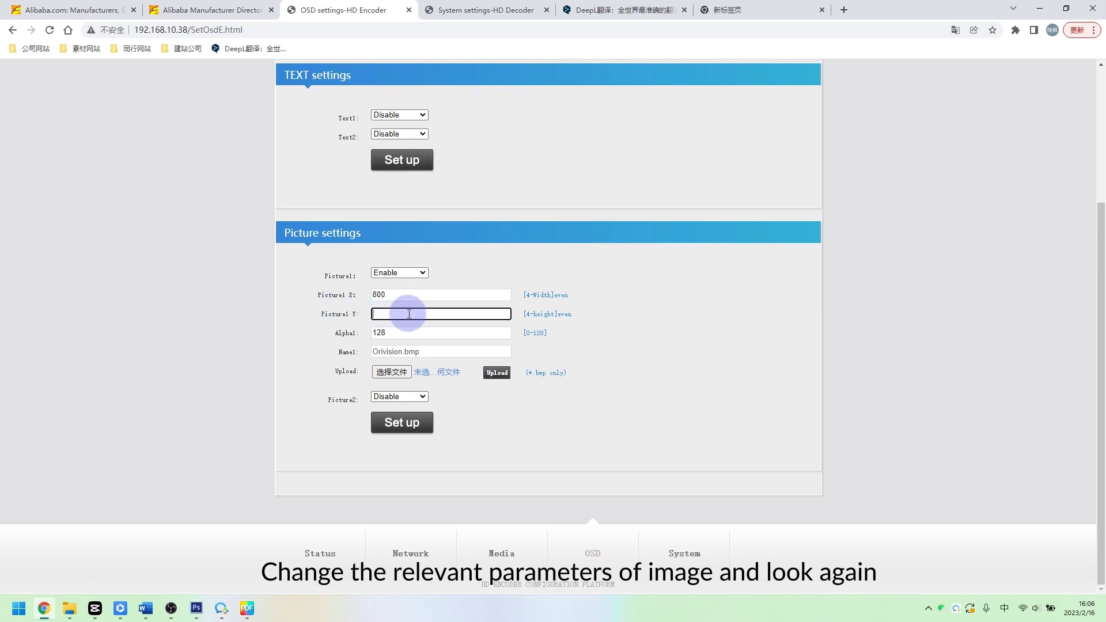
{"action": "type", "text": "100"}
{"action": "left_click", "coordinate": [402, 422]}
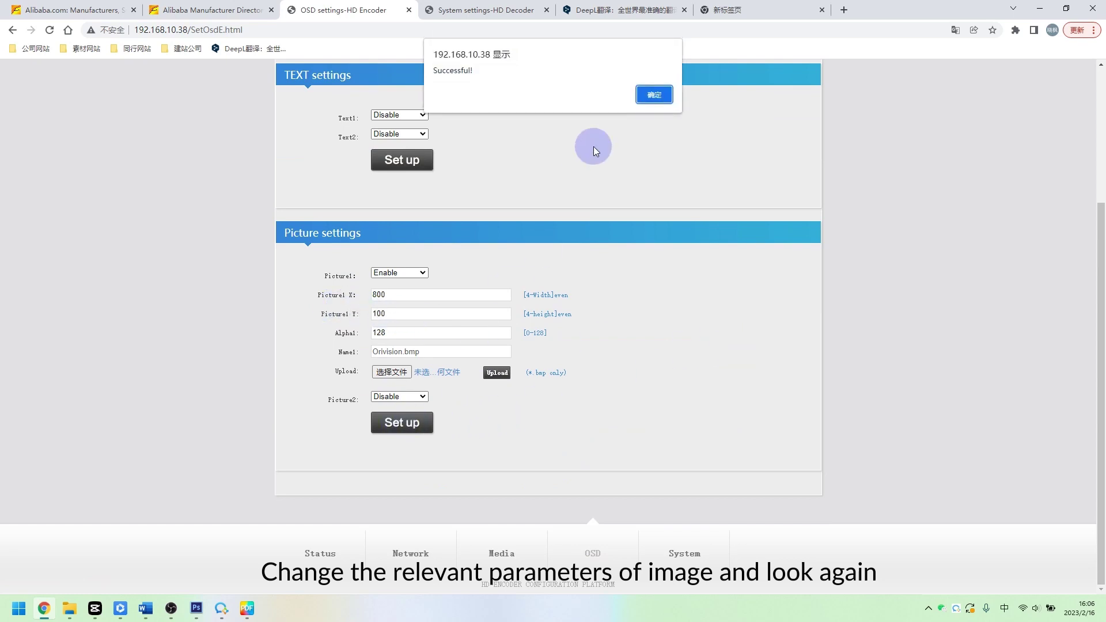
{"action": "left_click", "coordinate": [650, 95]}
Copy the http0 stream address from the encoder's System Status page
{"action": "left_click", "coordinate": [171, 608]}
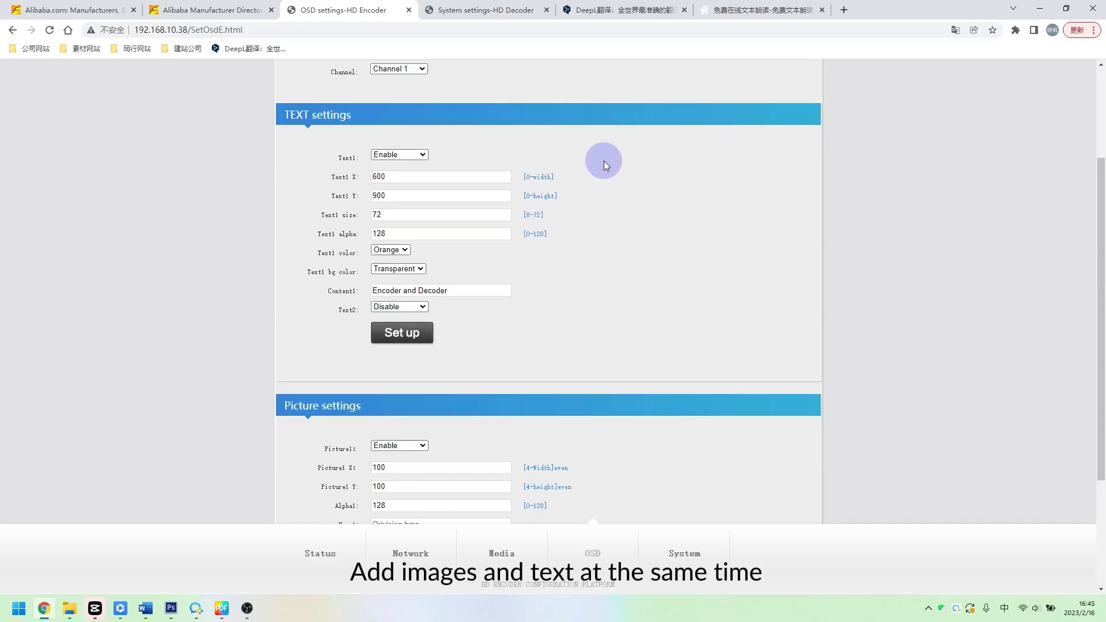
{"action": "scroll", "coordinate": [386, 339], "scroll_direction": "down", "scroll_amount": 3}
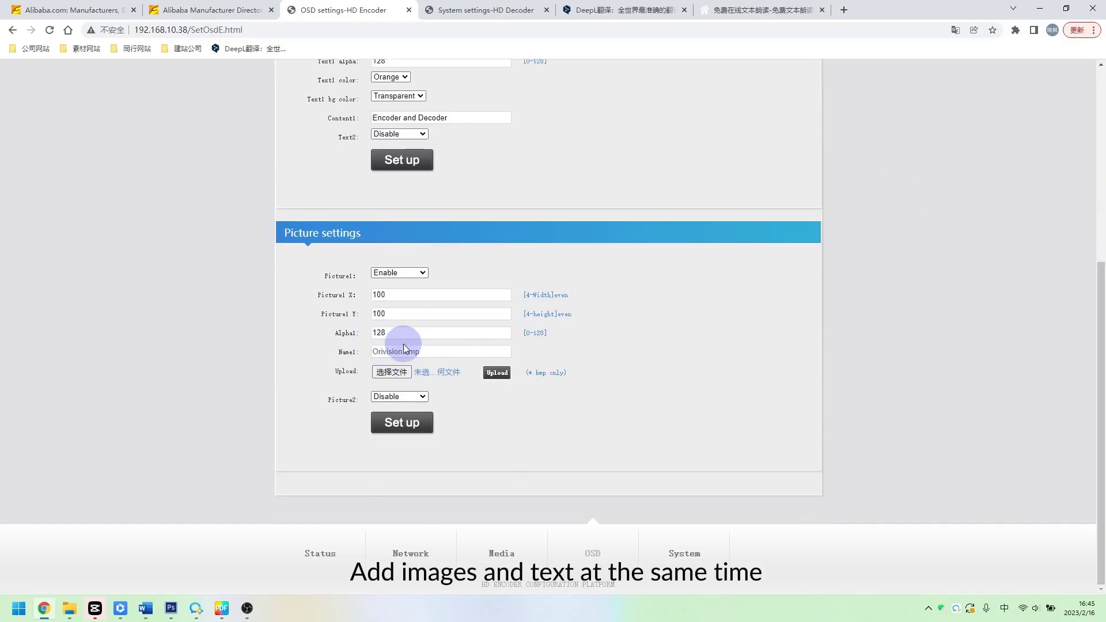
{"action": "left_click", "coordinate": [316, 552]}
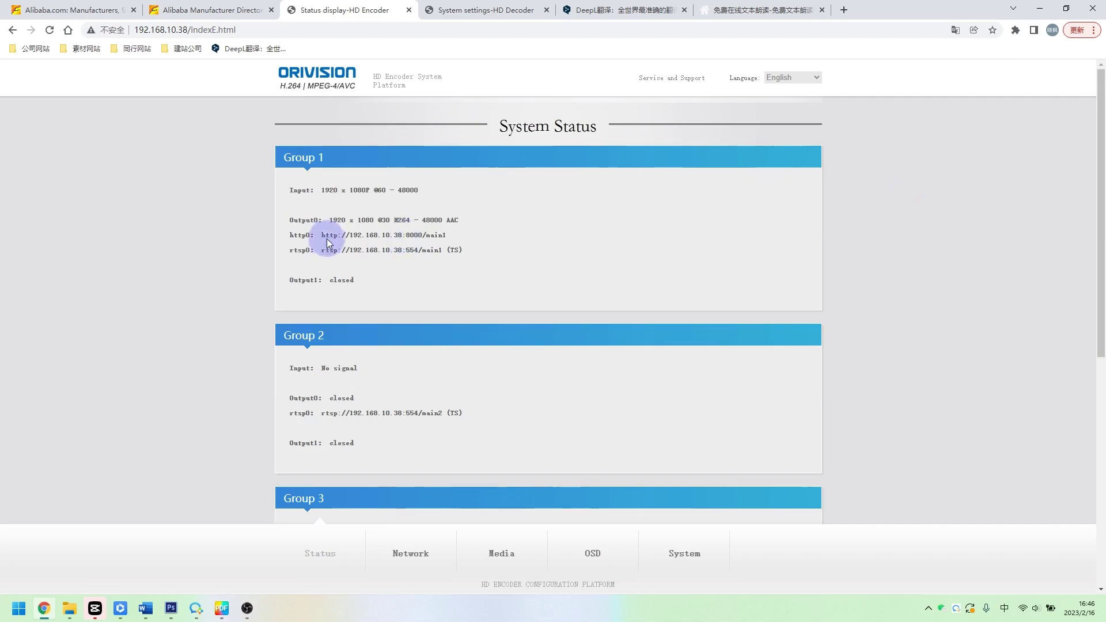
{"action": "left_click_drag", "start_coordinate": [326, 240], "coordinate": [446, 236]}
{"action": "key", "text": "ctrl+c"}
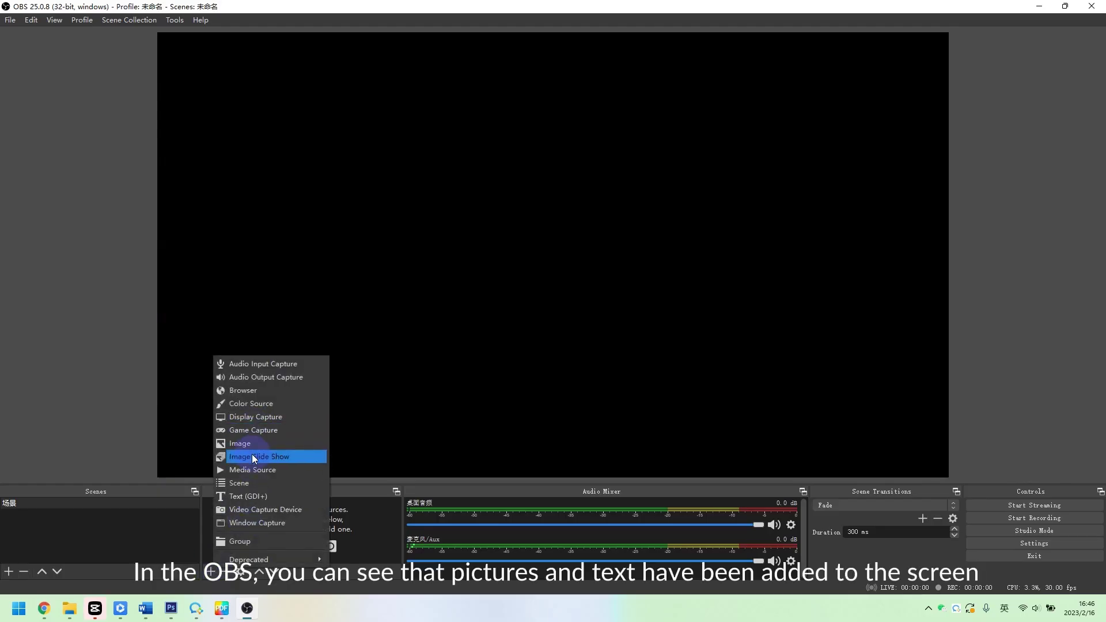
{"action": "left_click", "coordinate": [252, 469]}
{"action": "key", "text": "Return"}
{"action": "left_click", "coordinate": [421, 353]}
{"action": "left_click", "coordinate": [489, 371]}
{"action": "key", "text": "ctrl+v"}
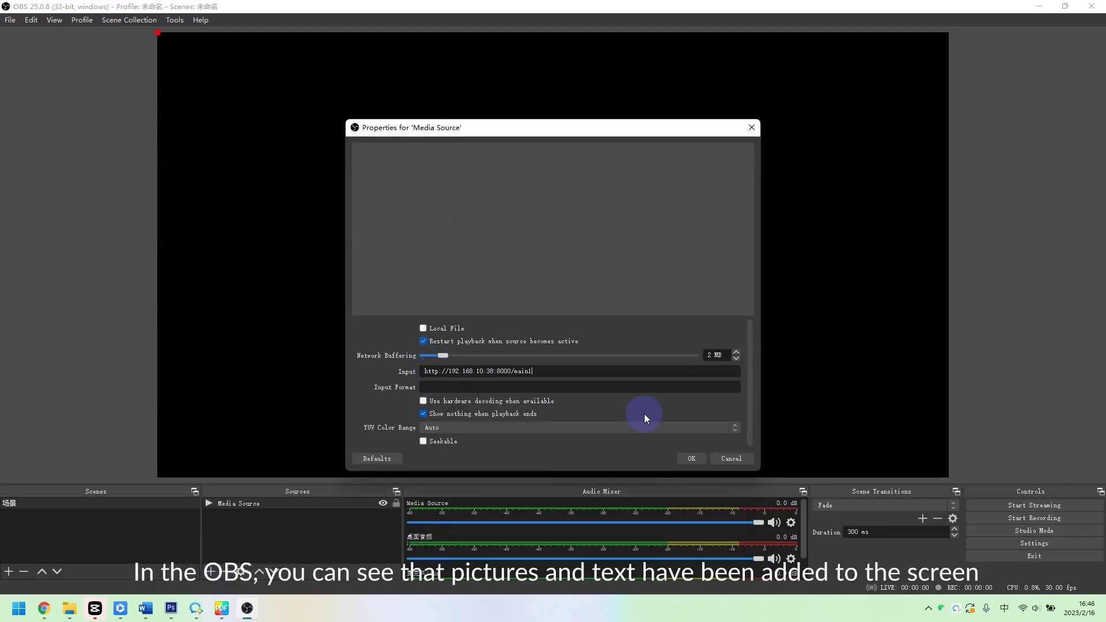
{"action": "left_click", "coordinate": [690, 462]}
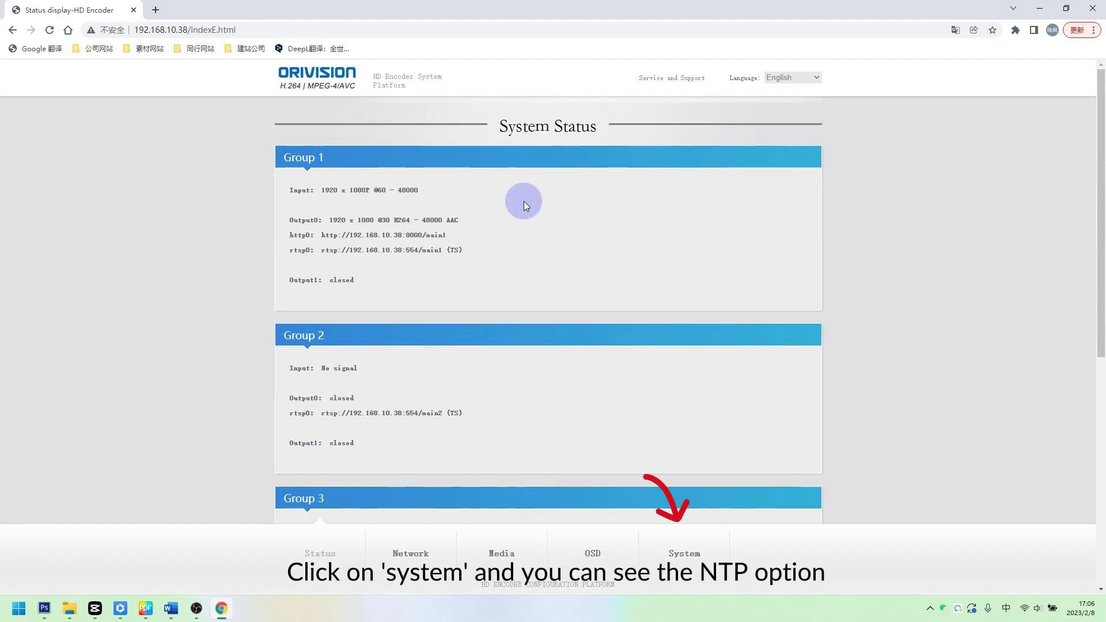
Enable NTP with server ntp6.aliyun.com and zone UTC+8 in System settings, and save
{"action": "left_click", "coordinate": [680, 559]}
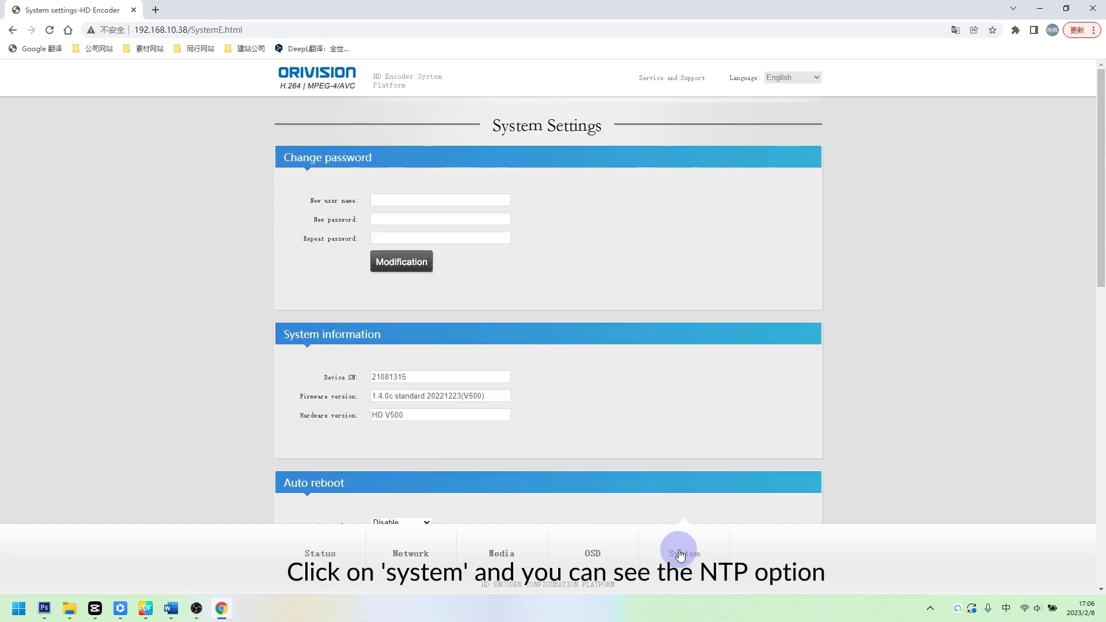
{"action": "scroll", "coordinate": [721, 402], "scroll_direction": "down", "scroll_amount": 5}
{"action": "scroll", "coordinate": [721, 400], "scroll_direction": "down", "scroll_amount": 1}
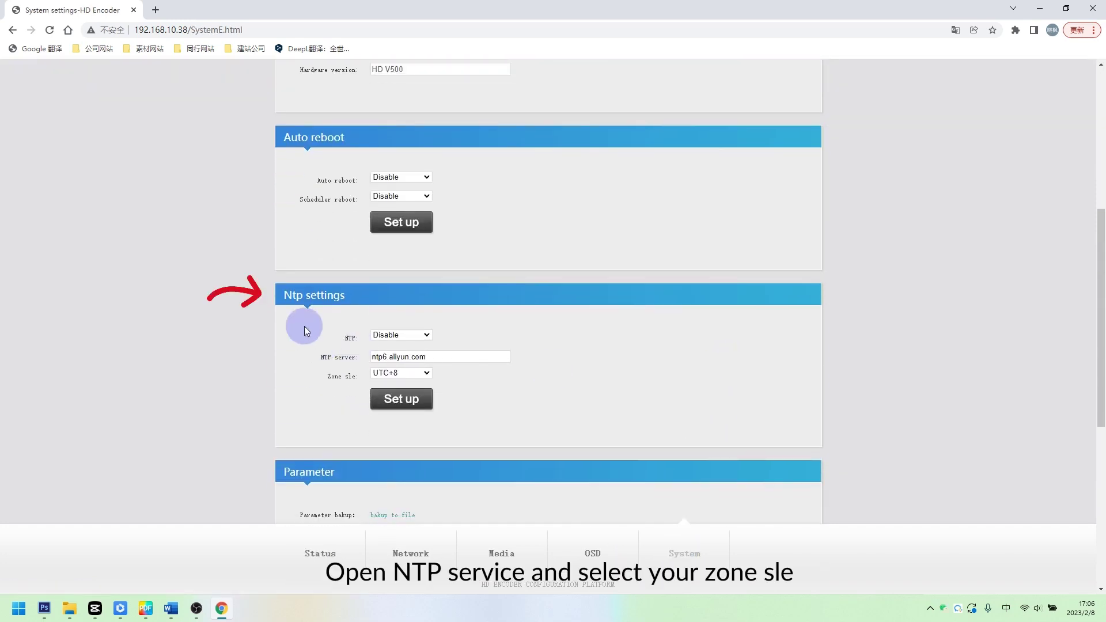
{"action": "left_click", "coordinate": [401, 342]}
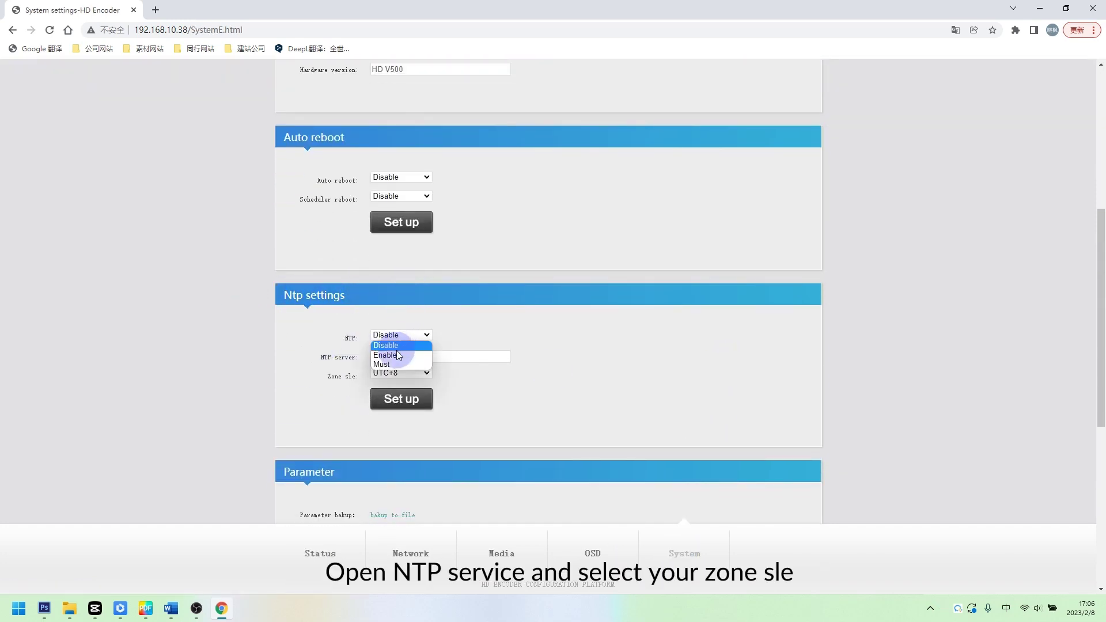
{"action": "left_click", "coordinate": [395, 356]}
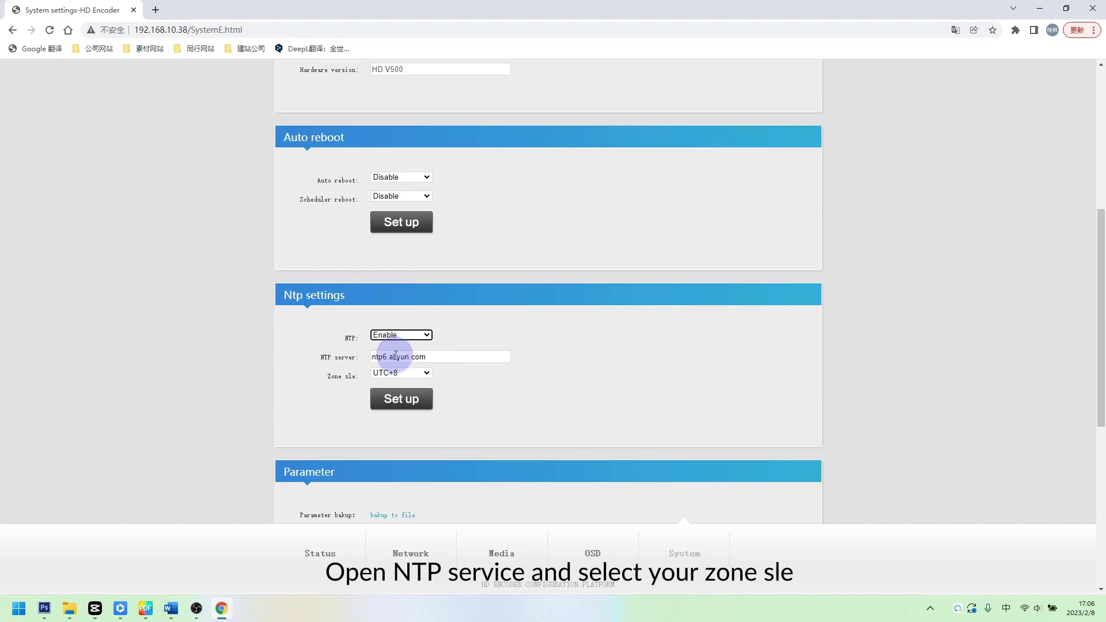
{"action": "left_click", "coordinate": [401, 398]}
{"action": "left_click", "coordinate": [650, 91]}
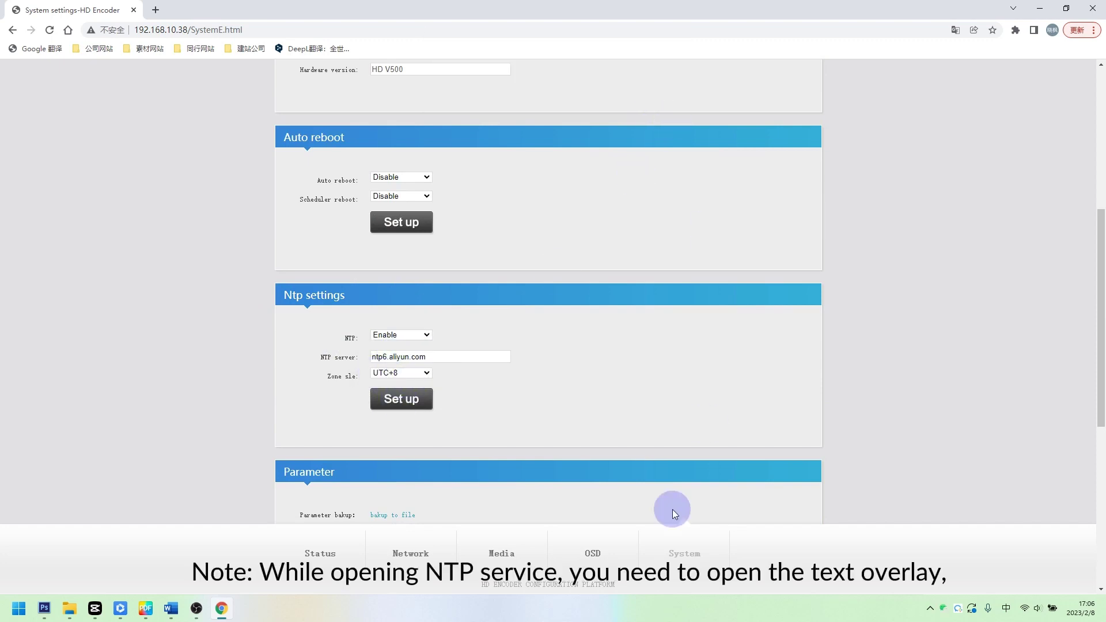
Enable Text1 on the OSD page, replace its content with 'TIME', and save
{"action": "left_click", "coordinate": [599, 554]}
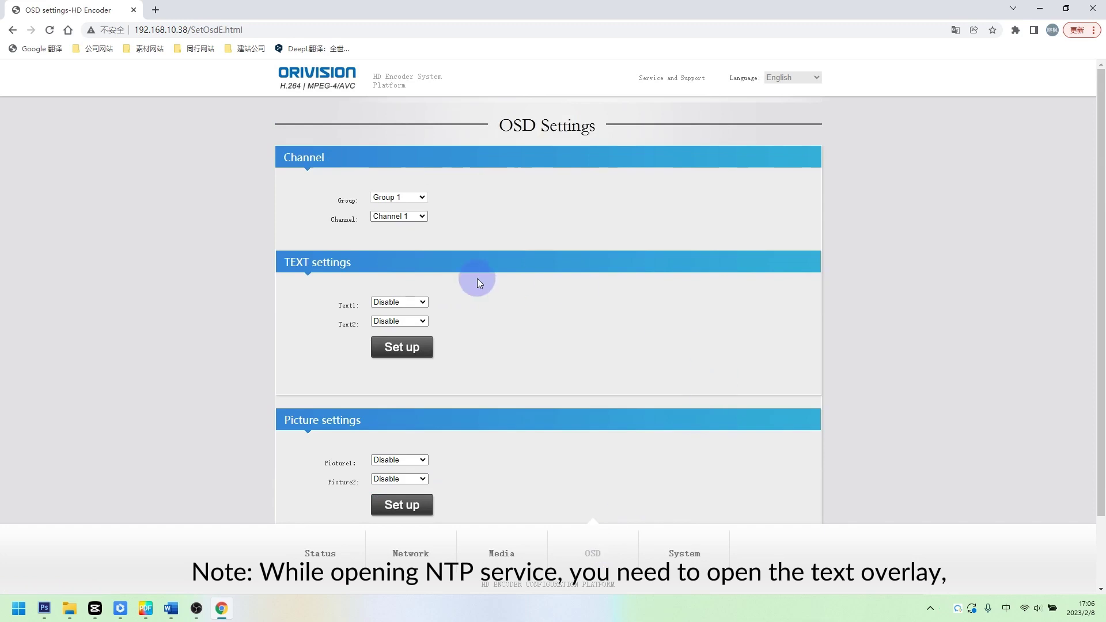
{"action": "left_click", "coordinate": [396, 304]}
{"action": "left_click", "coordinate": [395, 320]}
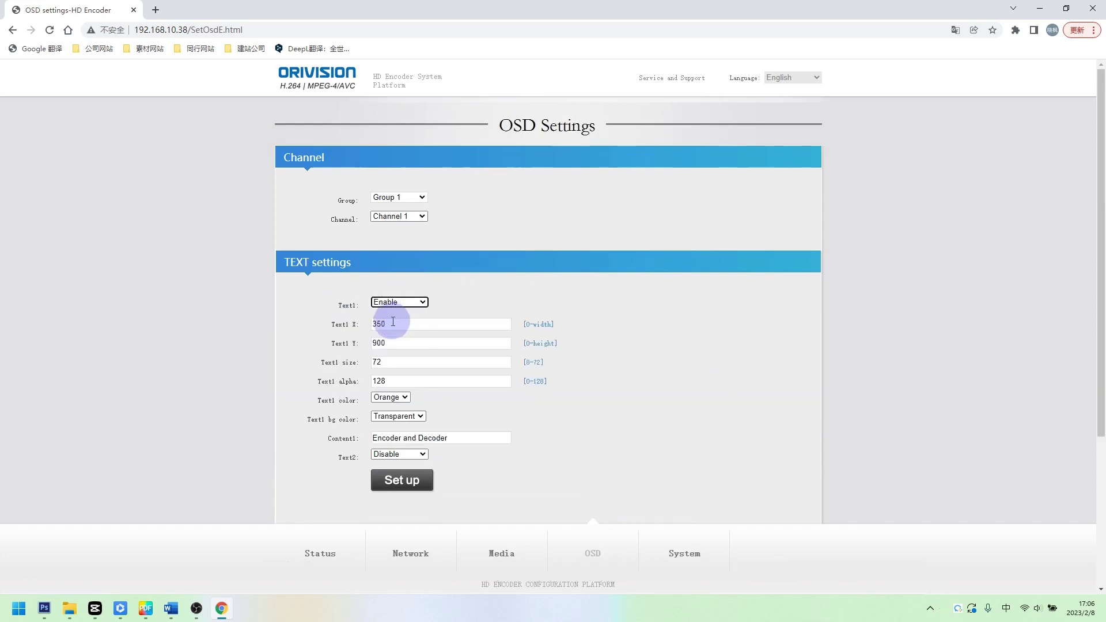
{"action": "left_click_drag", "start_coordinate": [448, 439], "coordinate": [291, 439]}
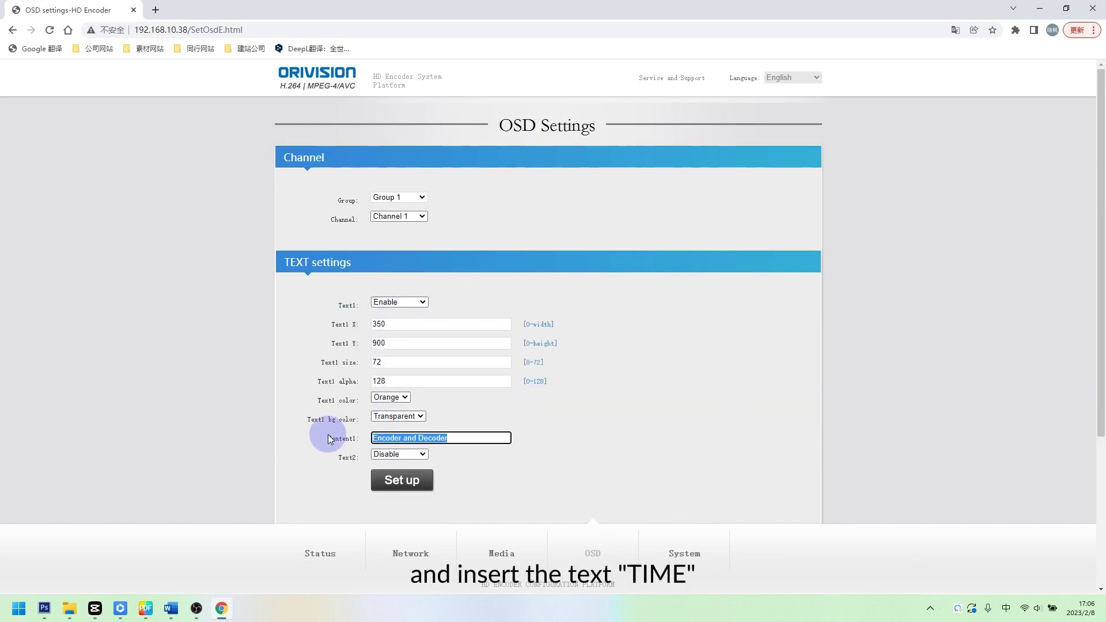
{"action": "type", "text": "TIME"}
{"action": "key", "text": "Return"}
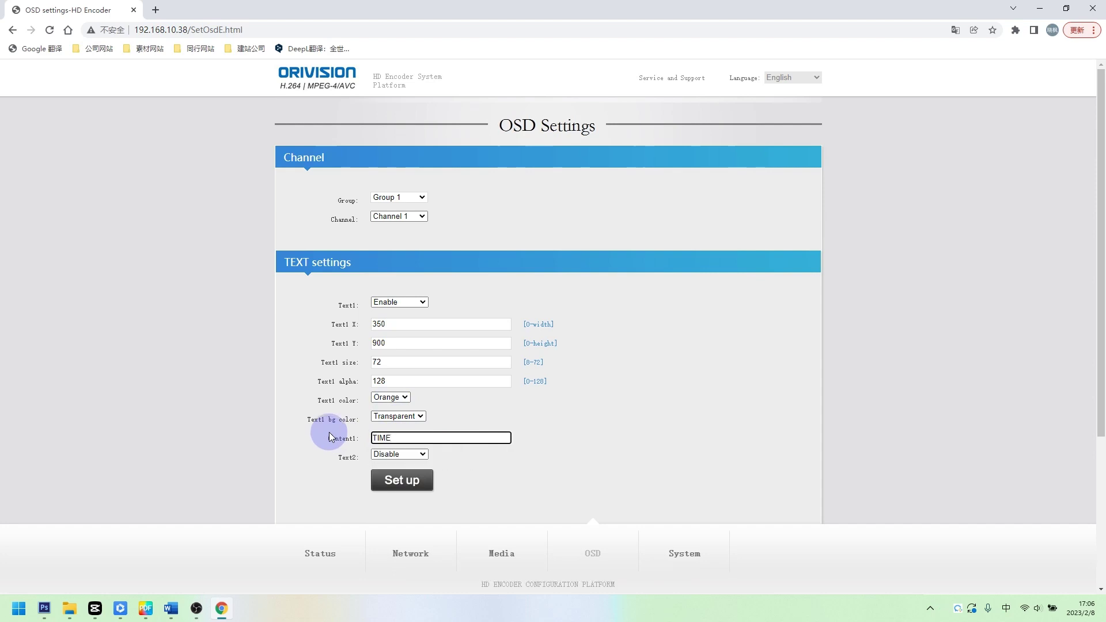
{"action": "left_click", "coordinate": [406, 481]}
{"action": "left_click", "coordinate": [655, 96]}
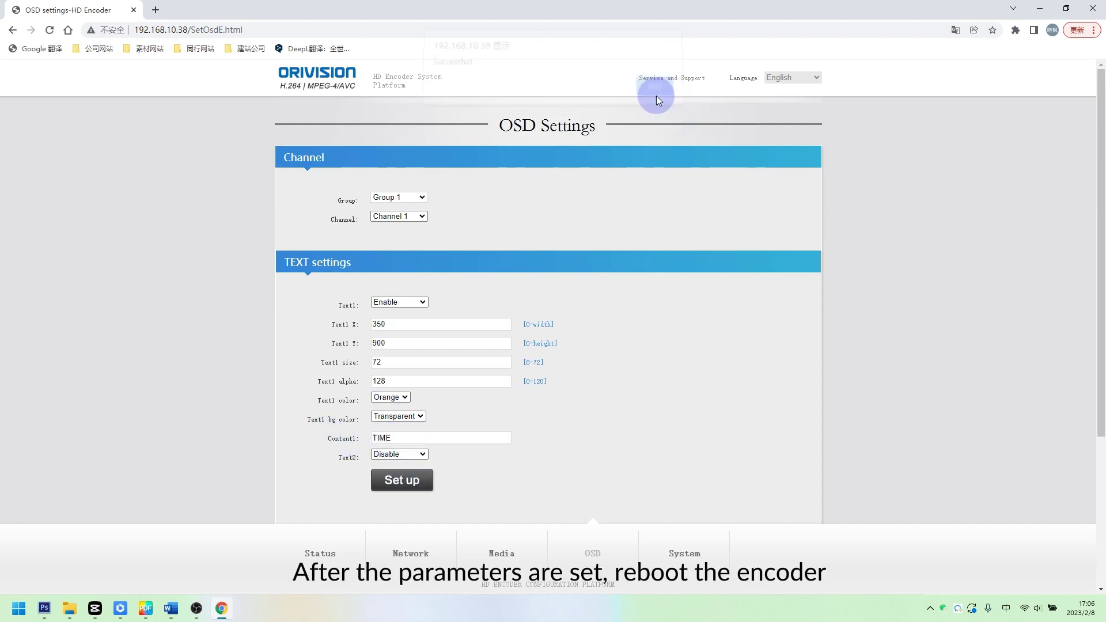
{"action": "scroll", "coordinate": [512, 327], "scroll_direction": "down", "scroll_amount": 3}
{"action": "scroll", "coordinate": [524, 374], "scroll_direction": "up", "scroll_amount": 1}
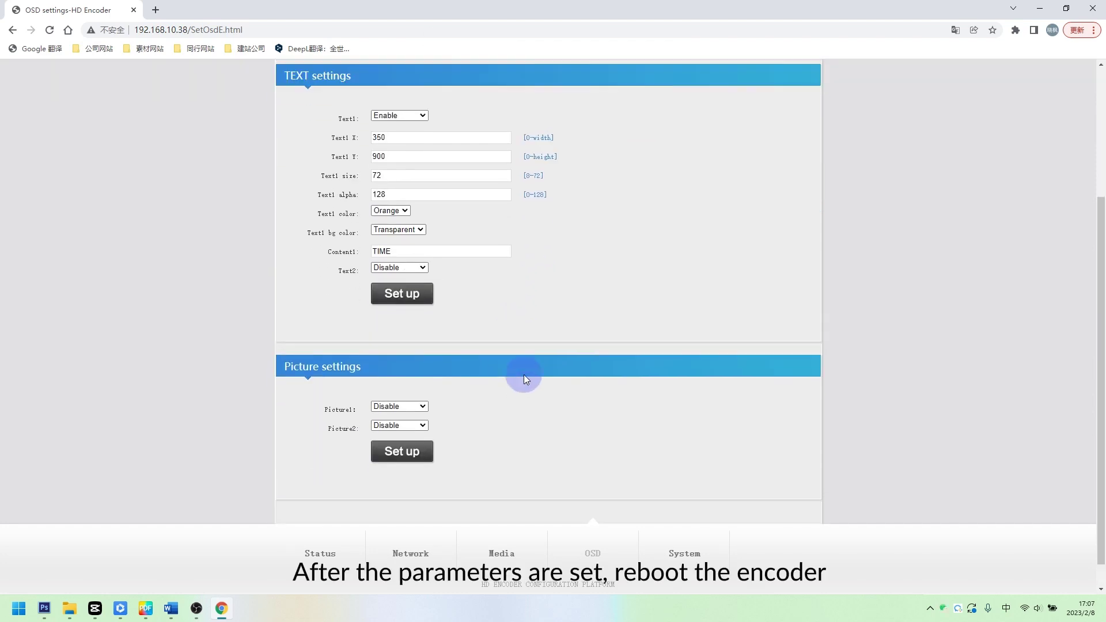
Reboot the encoder from System settings, then copy the http0 address from Status
{"action": "left_click", "coordinate": [665, 552]}
{"action": "scroll", "coordinate": [441, 440], "scroll_direction": "down", "scroll_amount": 5}
{"action": "scroll", "coordinate": [441, 440], "scroll_direction": "down", "scroll_amount": 7}
{"action": "left_click", "coordinate": [401, 446]}
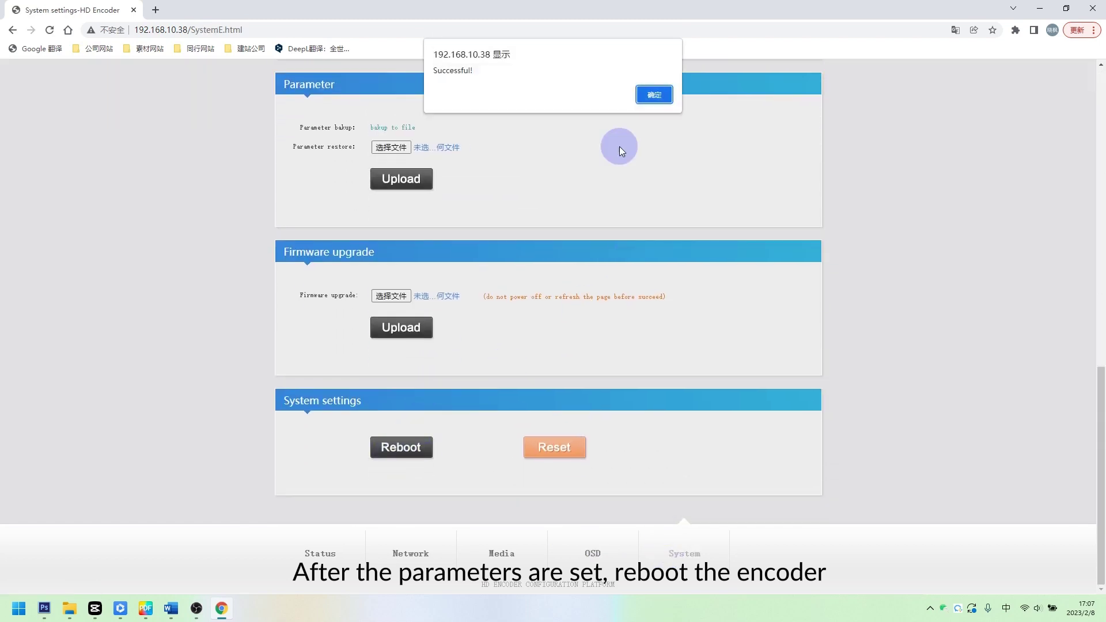
{"action": "left_click", "coordinate": [650, 92]}
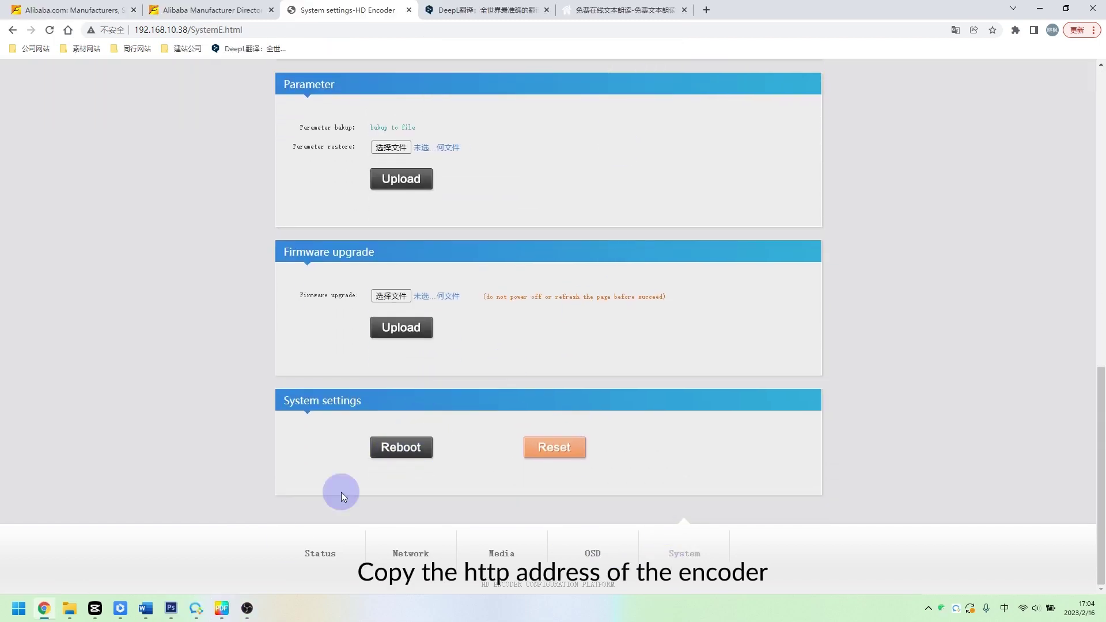
{"action": "left_click", "coordinate": [317, 550]}
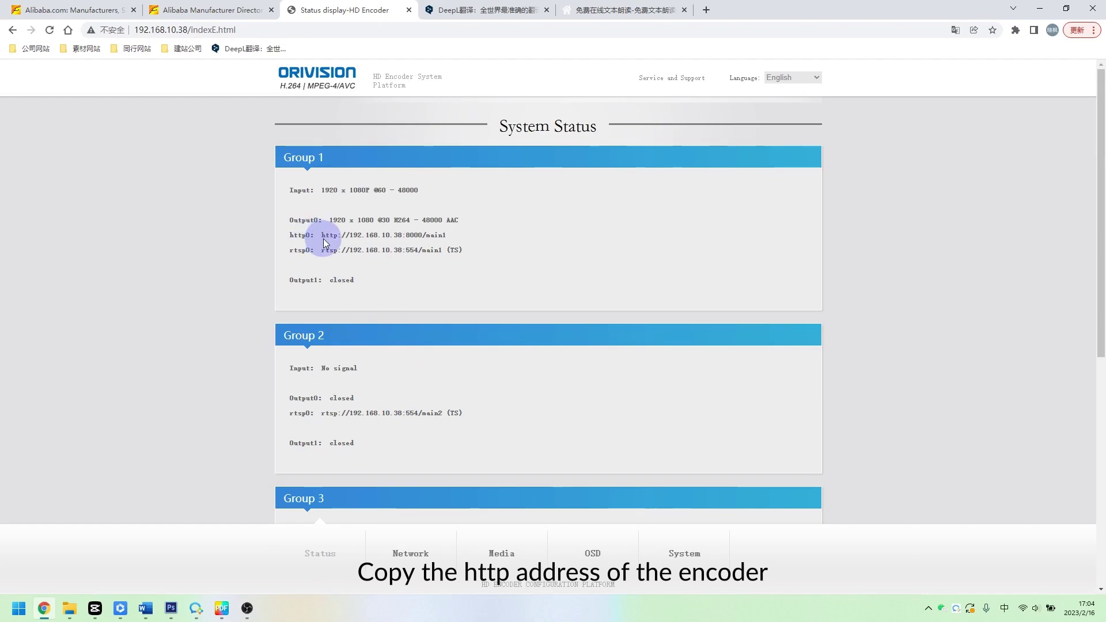
{"action": "left_click_drag", "start_coordinate": [320, 235], "coordinate": [420, 234]}
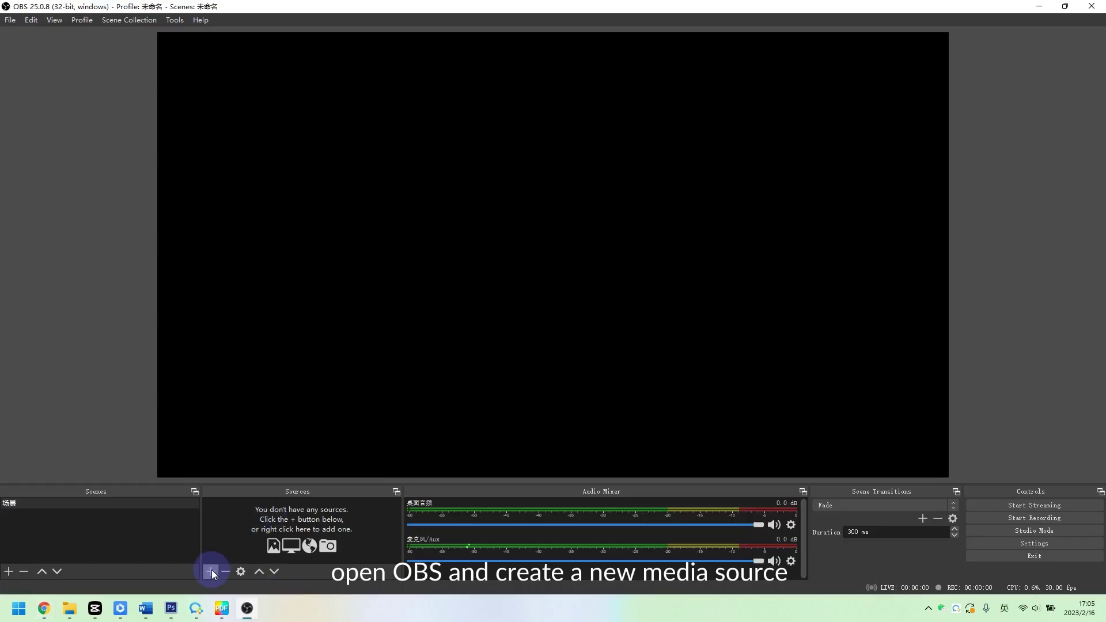
{"action": "left_click", "coordinate": [211, 571]}
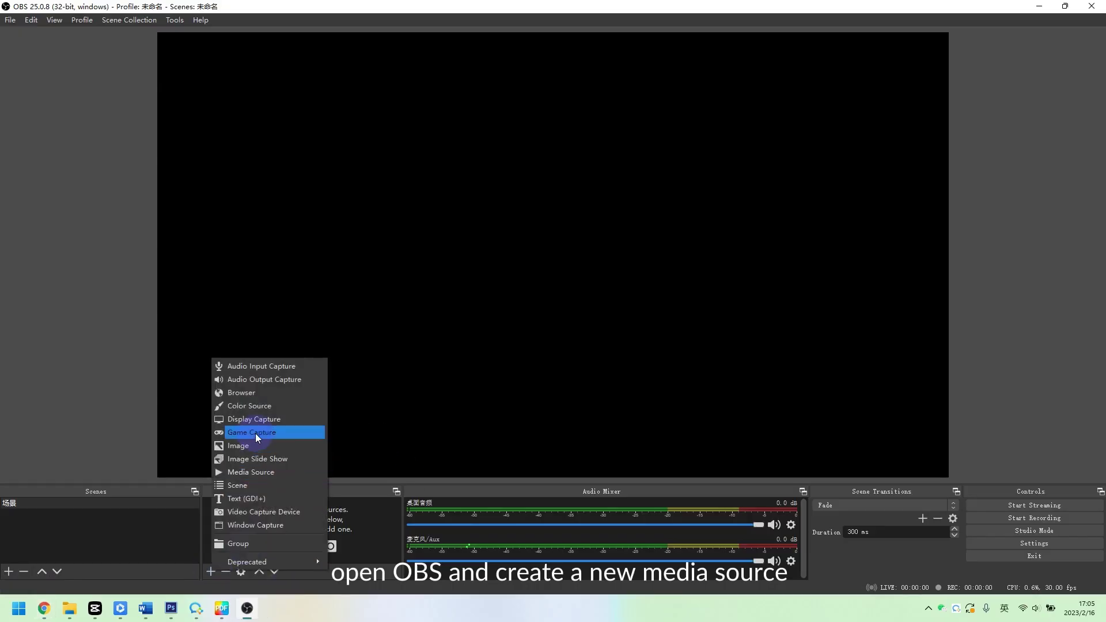
{"action": "left_click", "coordinate": [245, 473]}
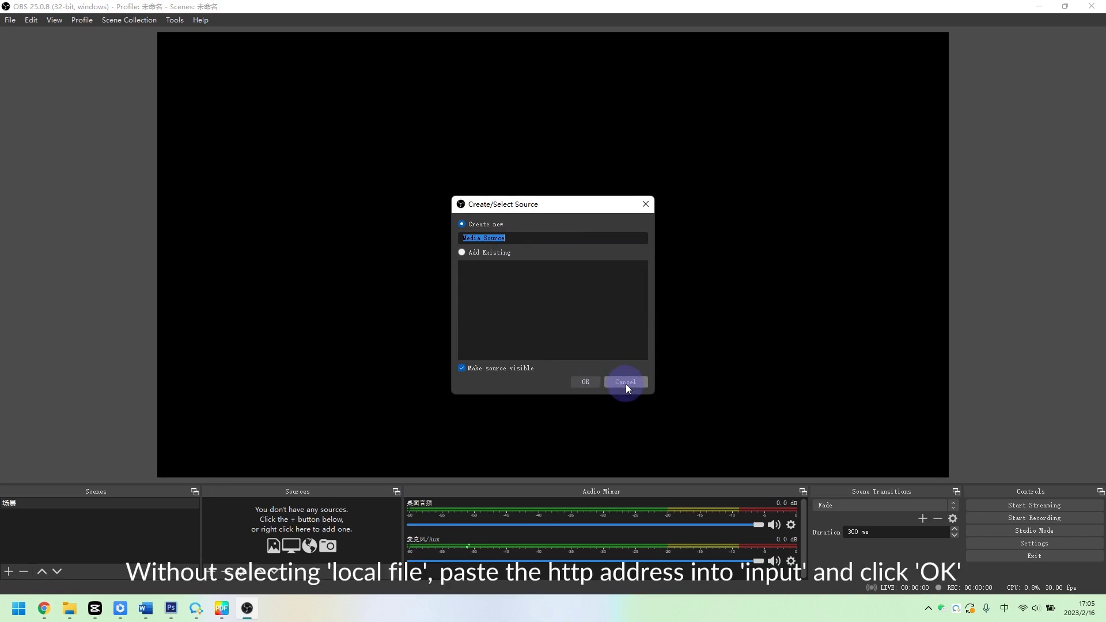
{"action": "left_click", "coordinate": [588, 382]}
{"action": "left_click", "coordinate": [416, 357]}
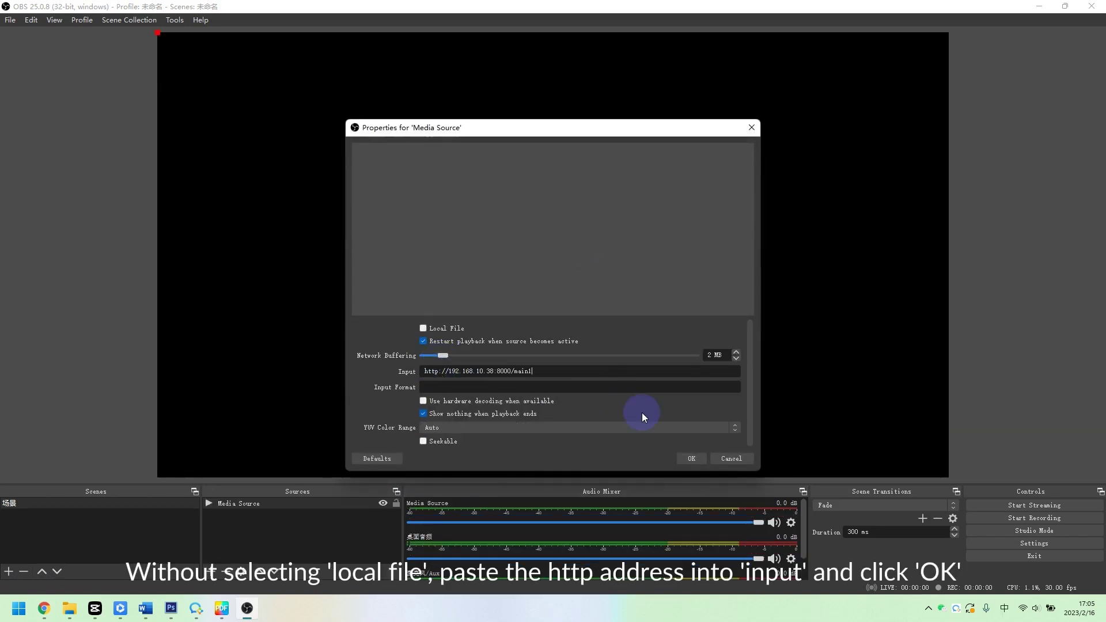
{"action": "left_click", "coordinate": [701, 462]}
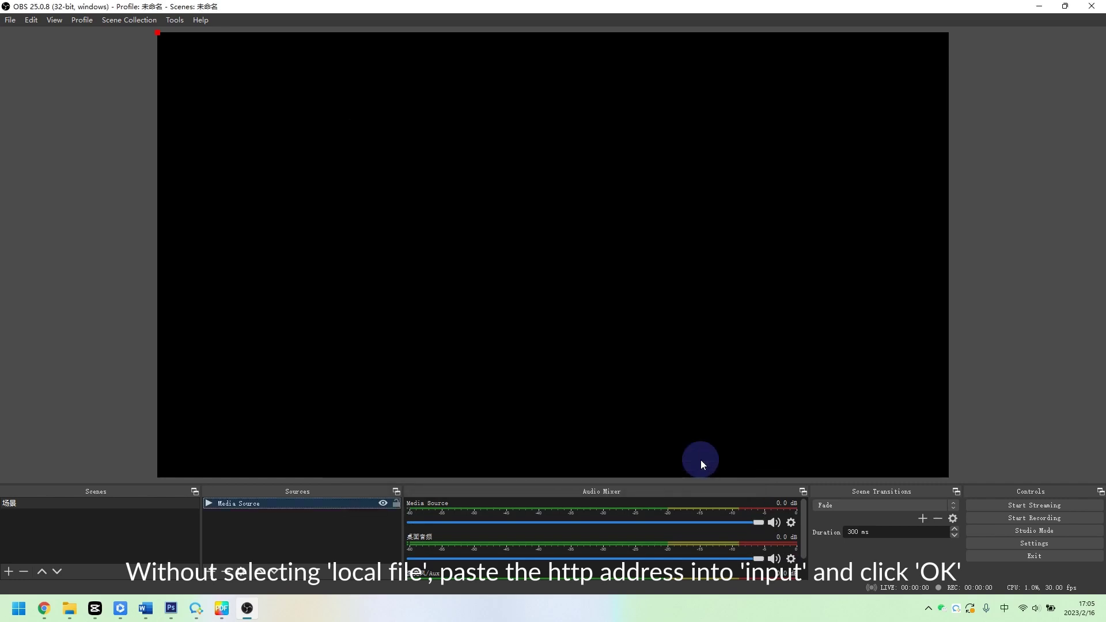